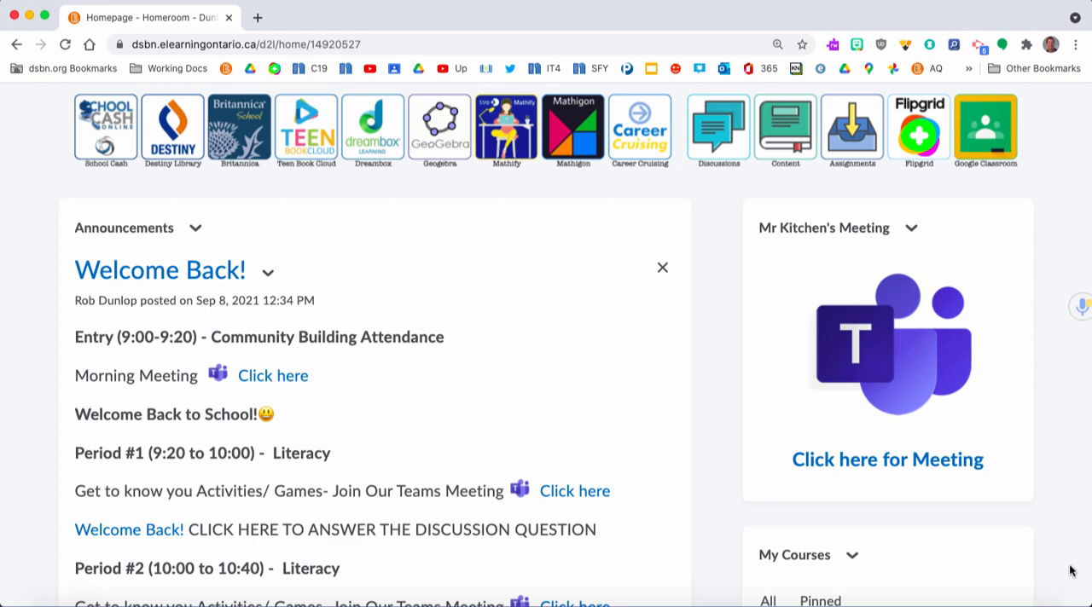
Create a new announcement and enter the word "Media" as its content
{"action": "left_click", "coordinate": [196, 230]}
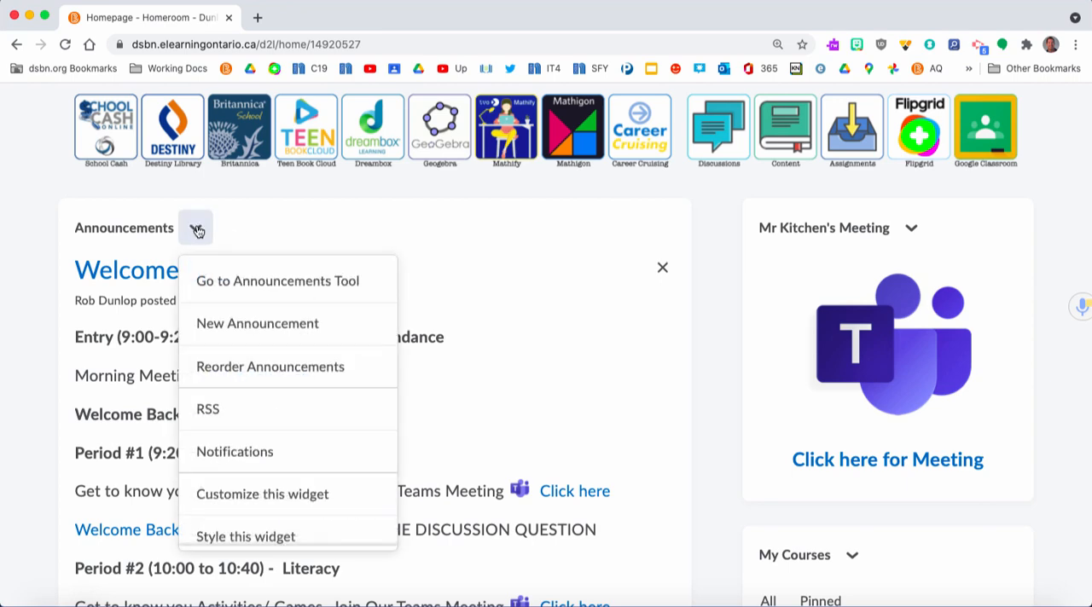
{"action": "left_click", "coordinate": [233, 327]}
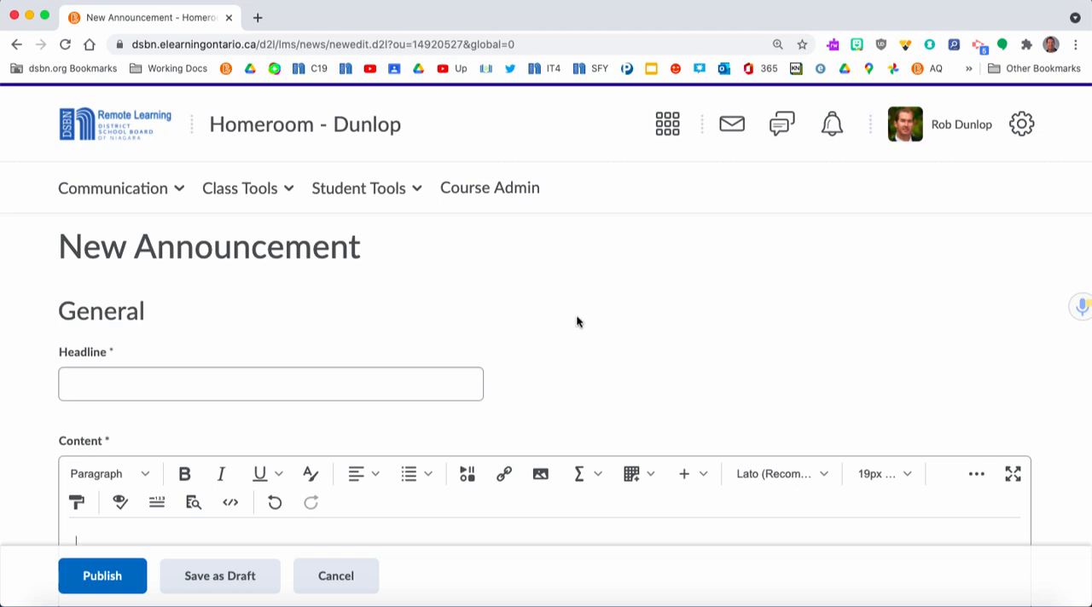
{"action": "scroll", "coordinate": [577, 321], "scroll_direction": "down", "scroll_amount": 2}
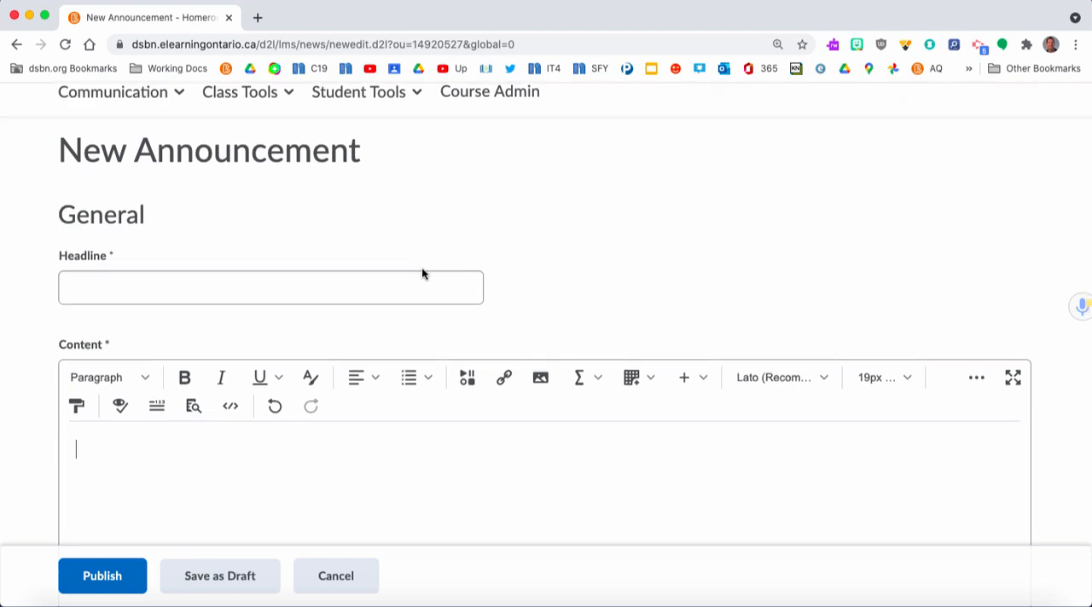
{"action": "scroll", "coordinate": [421, 274], "scroll_direction": "down", "scroll_amount": 2}
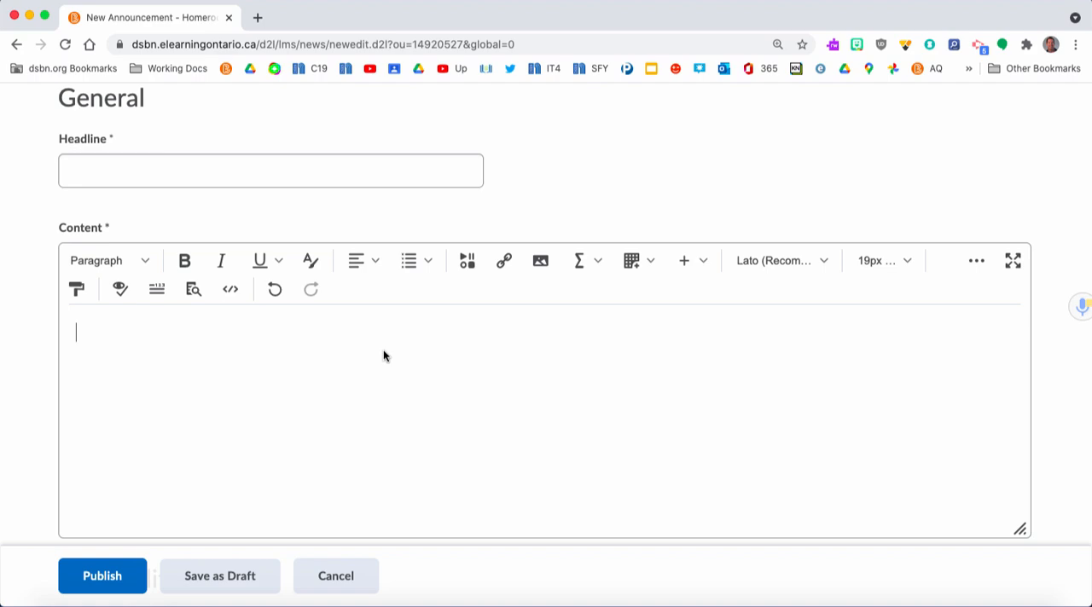
{"action": "left_click", "coordinate": [384, 353]}
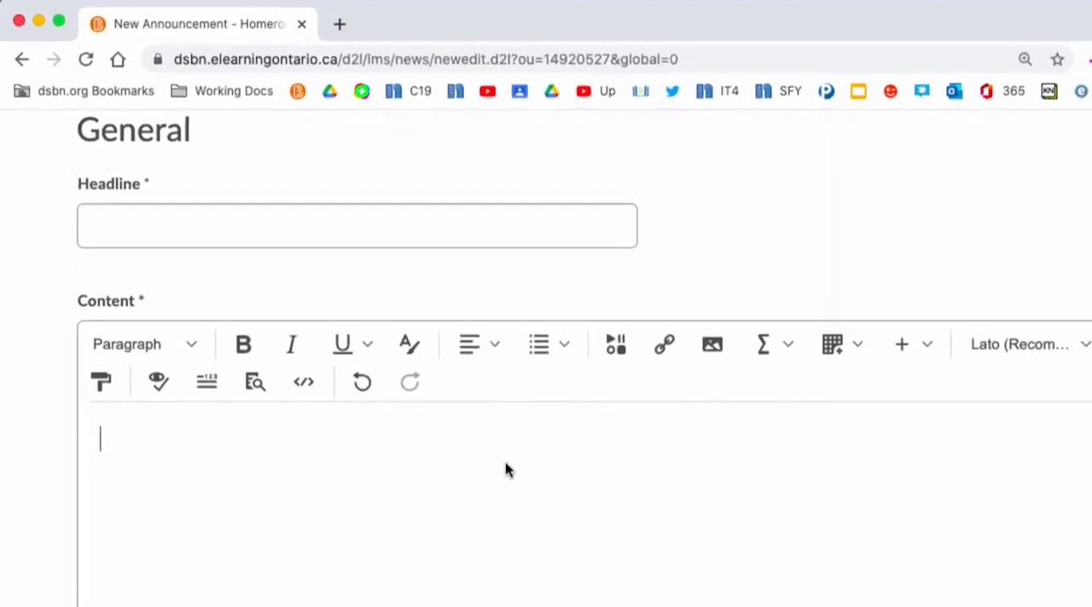
{"action": "type", "text": "Meida"}
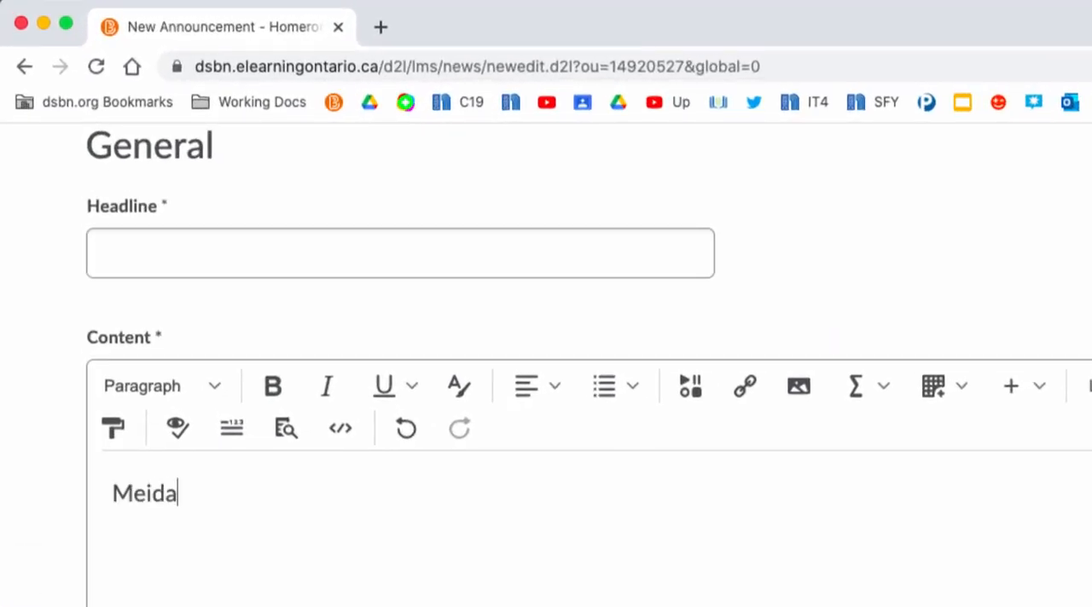
{"action": "key", "text": "BackSpace"}
{"action": "key", "text": "BackSpace"}
{"action": "key", "text": "BackSpace"}
{"action": "type", "text": "dia"}
Format the word "Media" in the content as Heading 1 and colour it blue
{"action": "left_click_drag", "start_coordinate": [195, 492], "coordinate": [107, 497]}
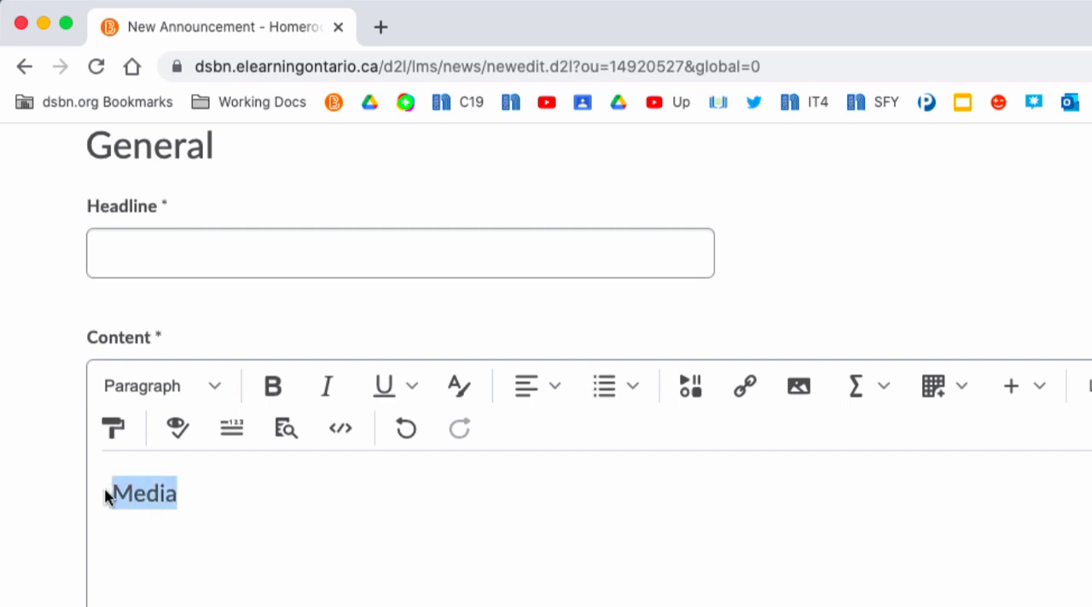
{"action": "left_click", "coordinate": [219, 394]}
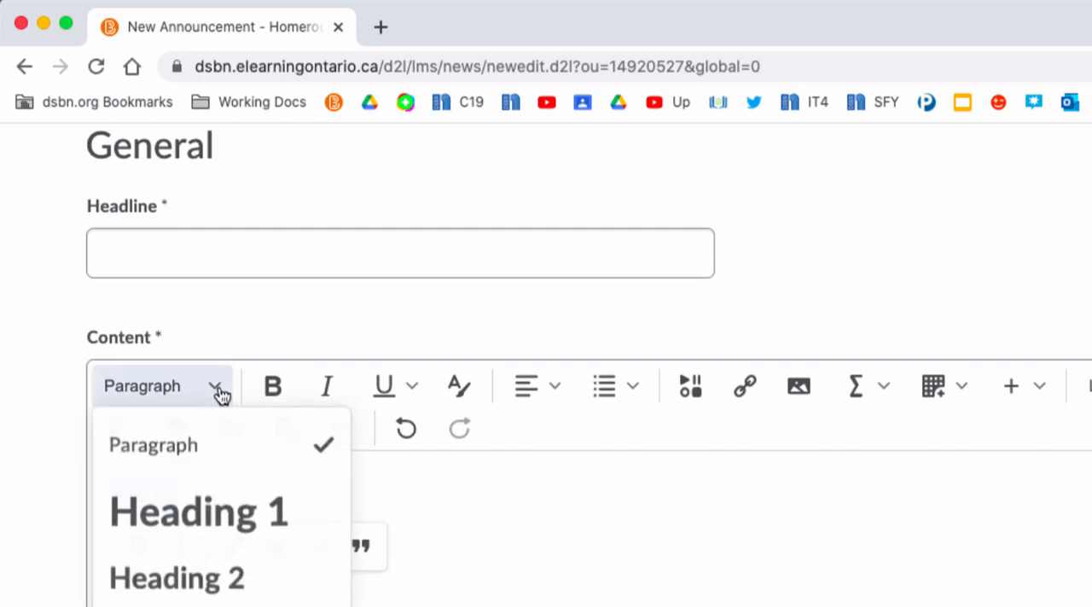
{"action": "left_click", "coordinate": [210, 509]}
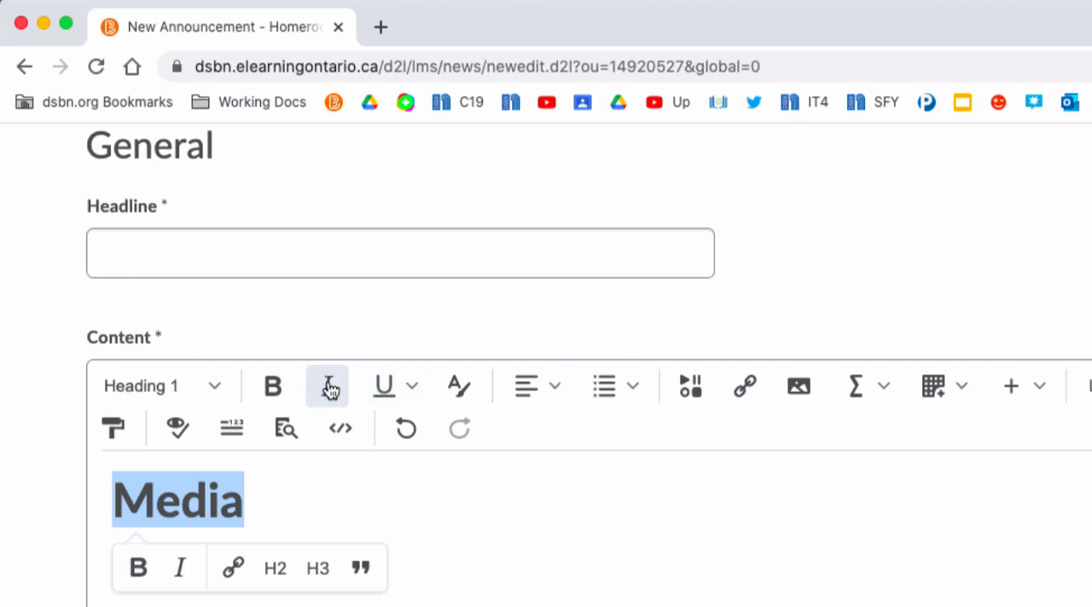
{"action": "left_click", "coordinate": [461, 388]}
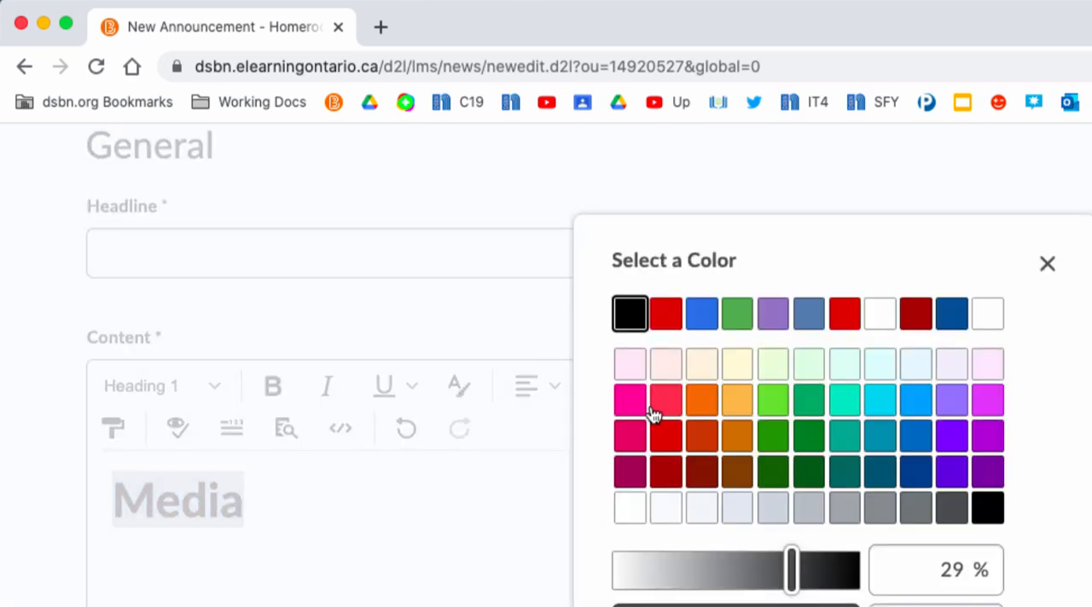
{"action": "left_click", "coordinate": [705, 315]}
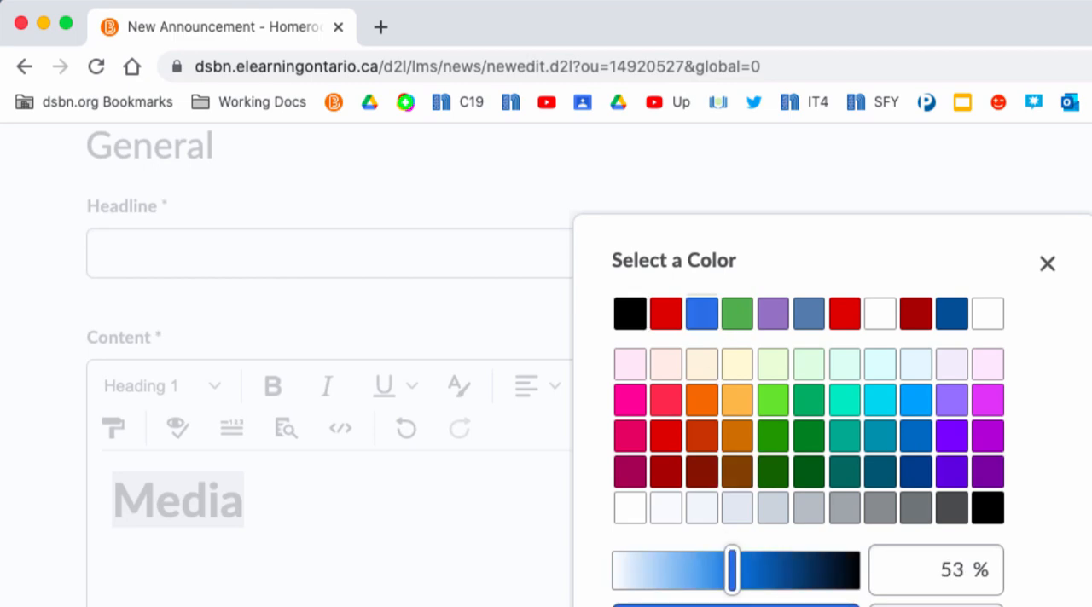
Turn "Media" into a bulleted list item and start a plain paragraph below the list
{"action": "left_click", "coordinate": [551, 385]}
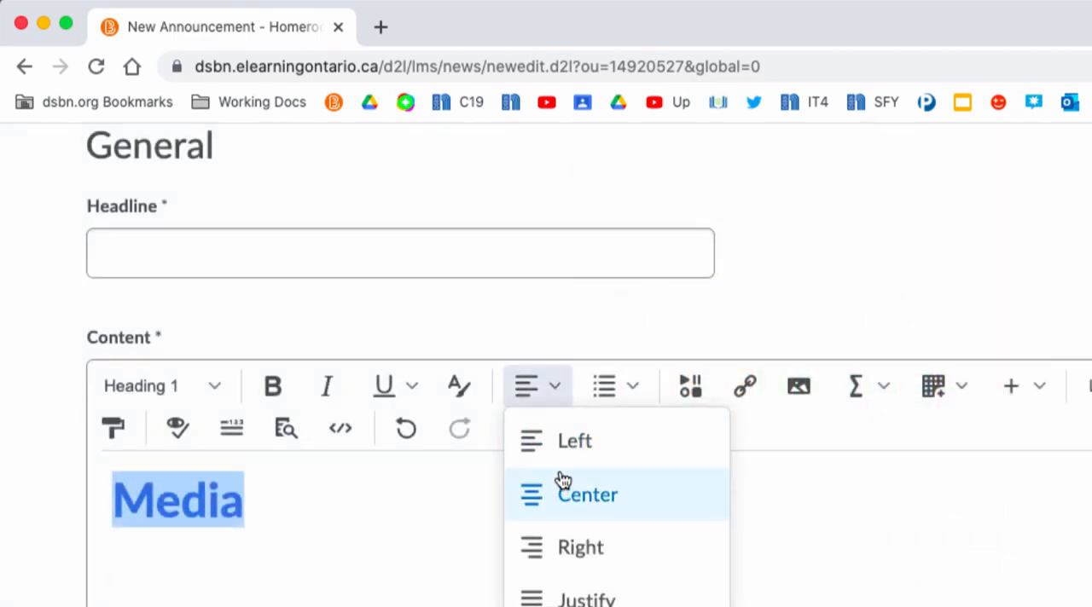
{"action": "left_click", "coordinate": [637, 393]}
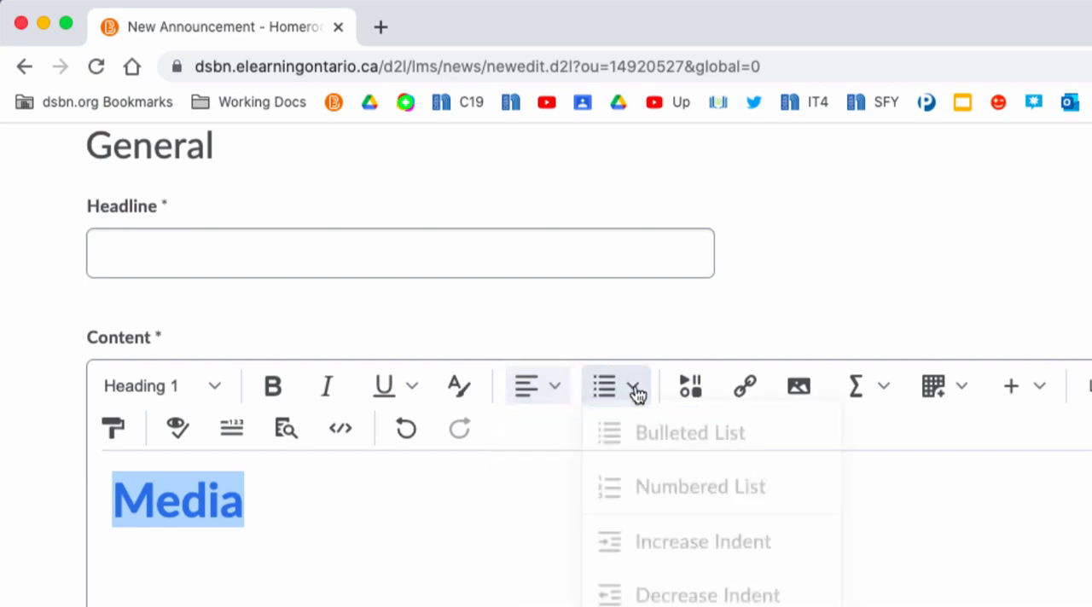
{"action": "left_click", "coordinate": [632, 446]}
{"action": "left_click", "coordinate": [414, 475]}
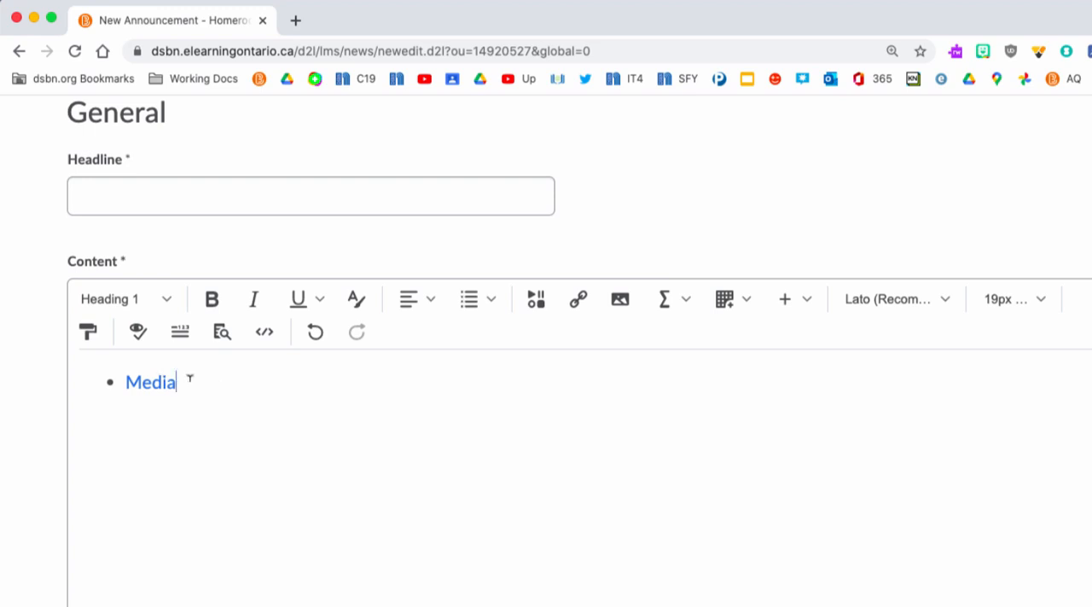
{"action": "key", "text": "Return"}
{"action": "key", "text": "Return"}
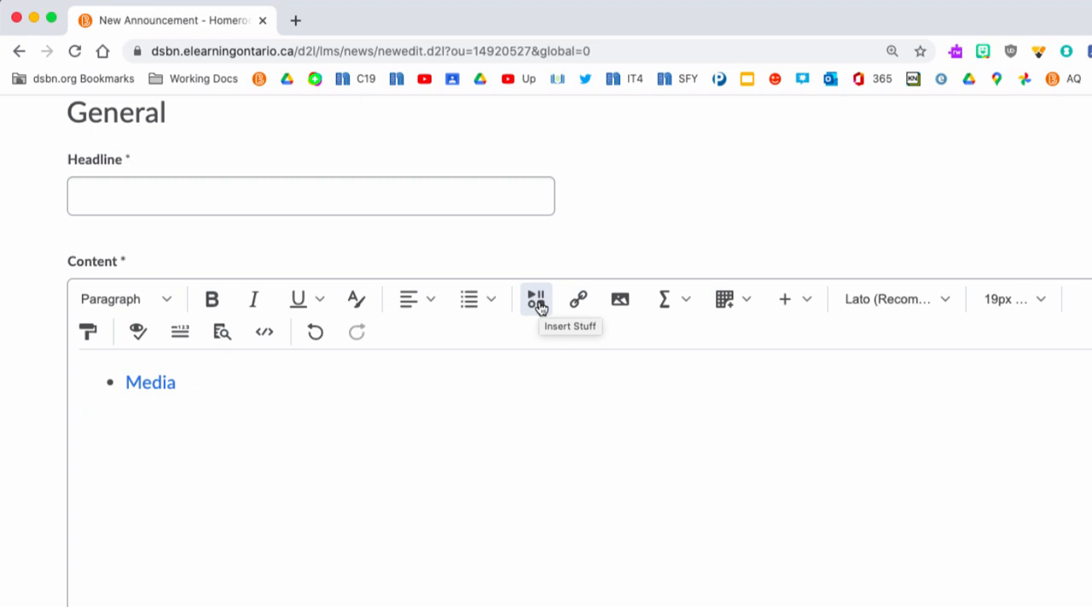
Upload "DSBN Technology Software Review Process.pdf" from the computer's Desktop folder through Insert Stuff, keeping the default storage location
{"action": "left_click", "coordinate": [509, 290]}
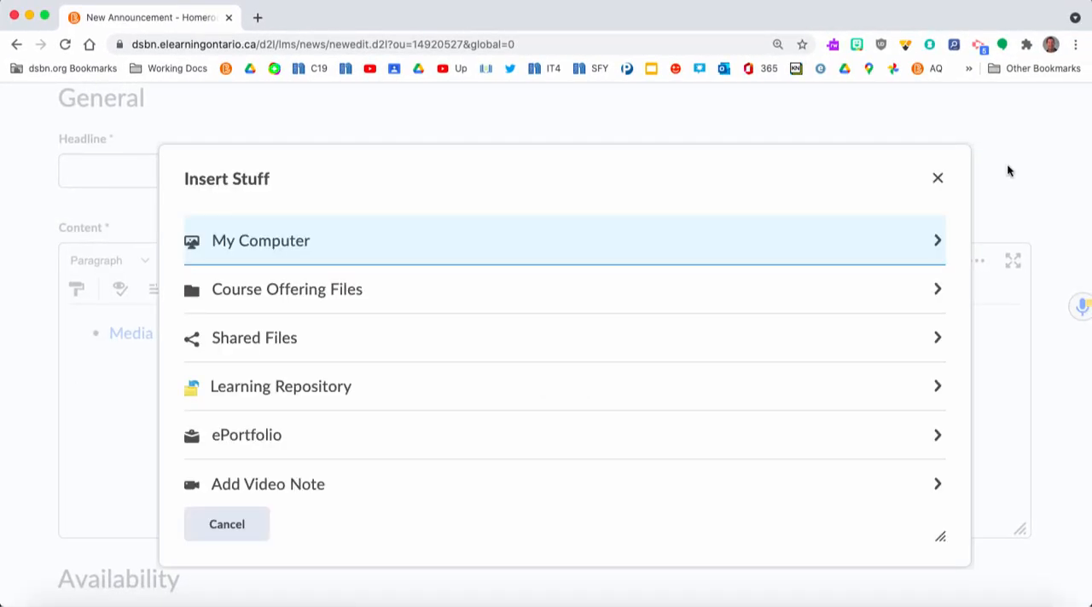
{"action": "left_click", "coordinate": [287, 240]}
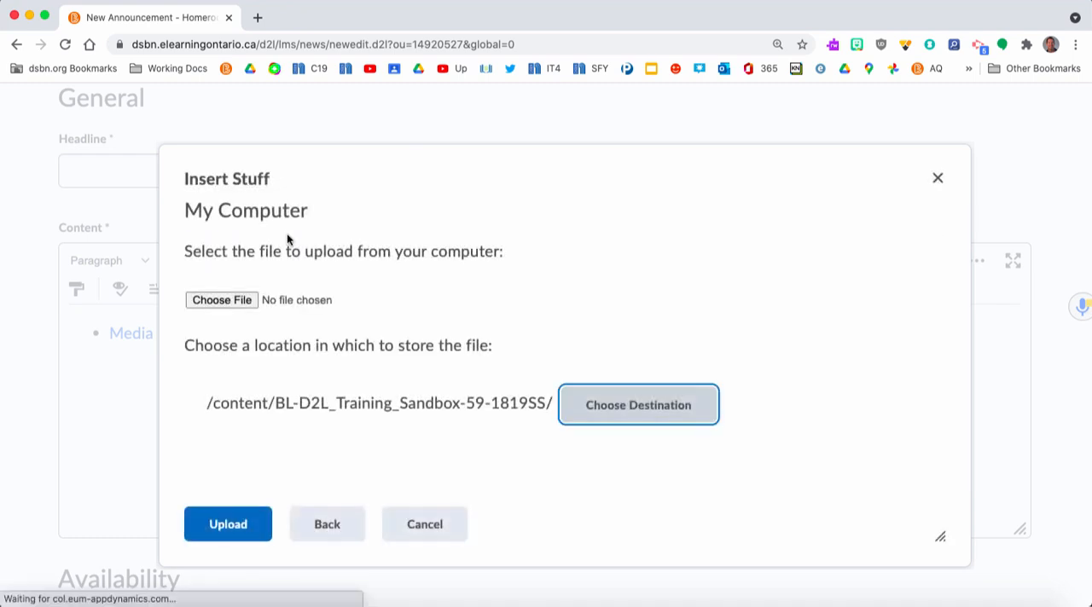
{"action": "left_click", "coordinate": [232, 303]}
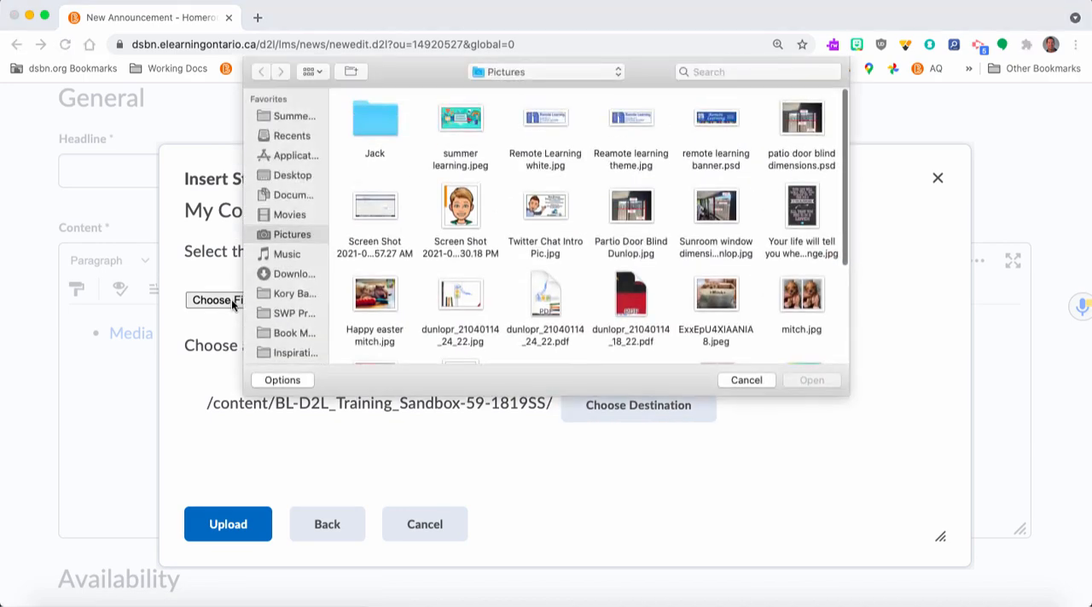
{"action": "left_click", "coordinate": [301, 175]}
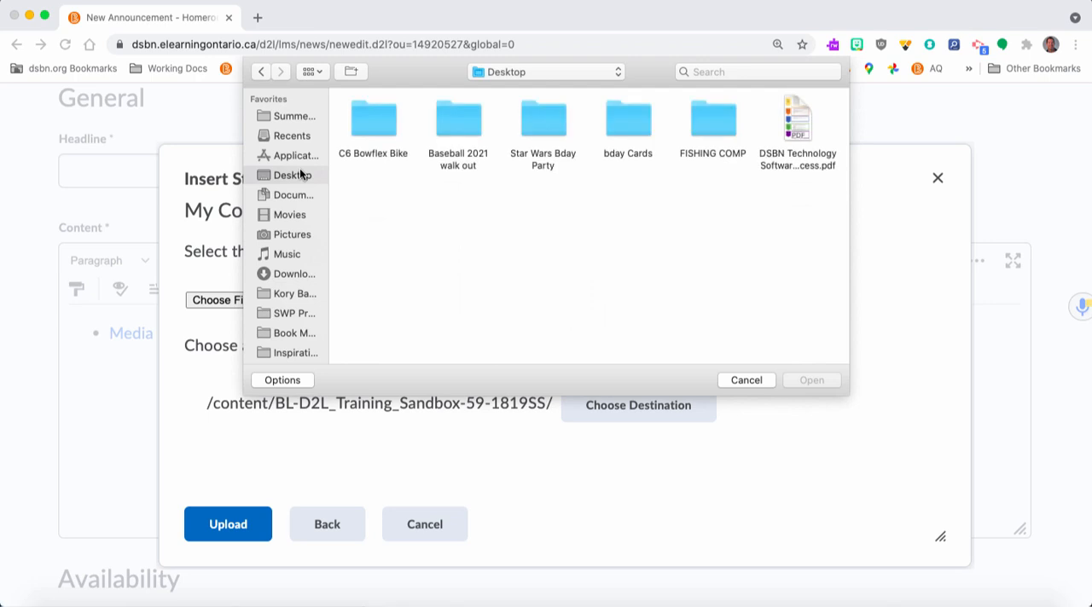
{"action": "left_click", "coordinate": [796, 129]}
{"action": "left_click", "coordinate": [812, 381]}
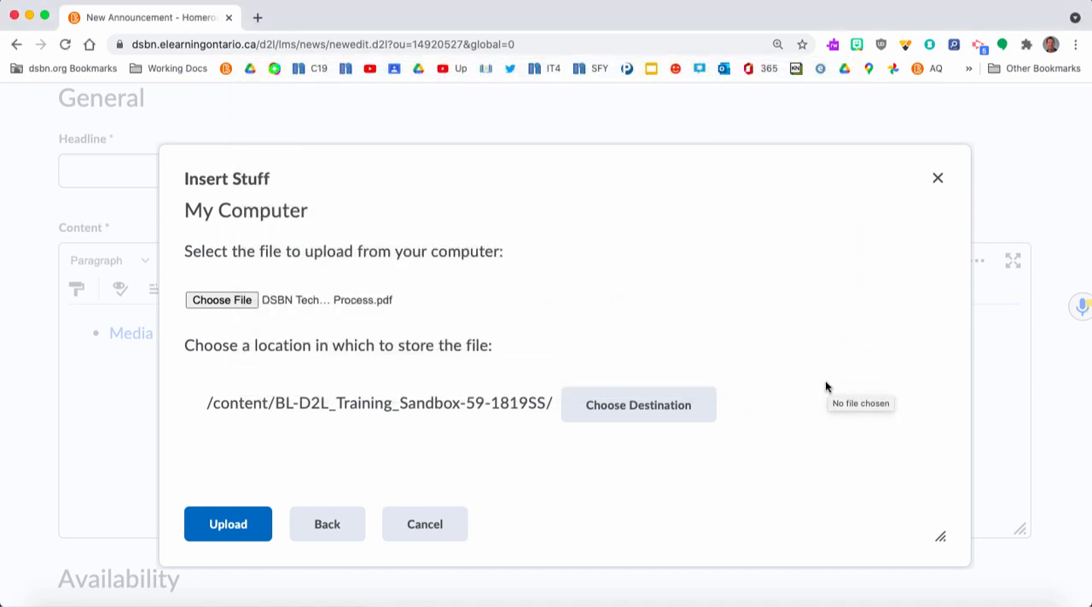
{"action": "left_click", "coordinate": [210, 537]}
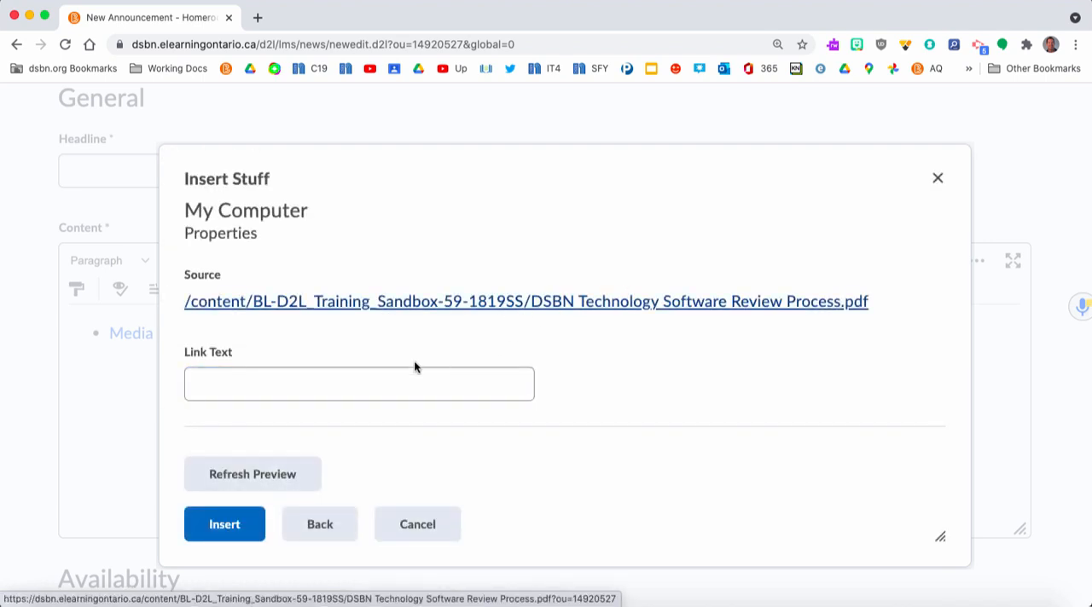
Insert the uploaded PDF as a link with the text "Click here to learn about technology"
{"action": "left_click", "coordinate": [375, 376]}
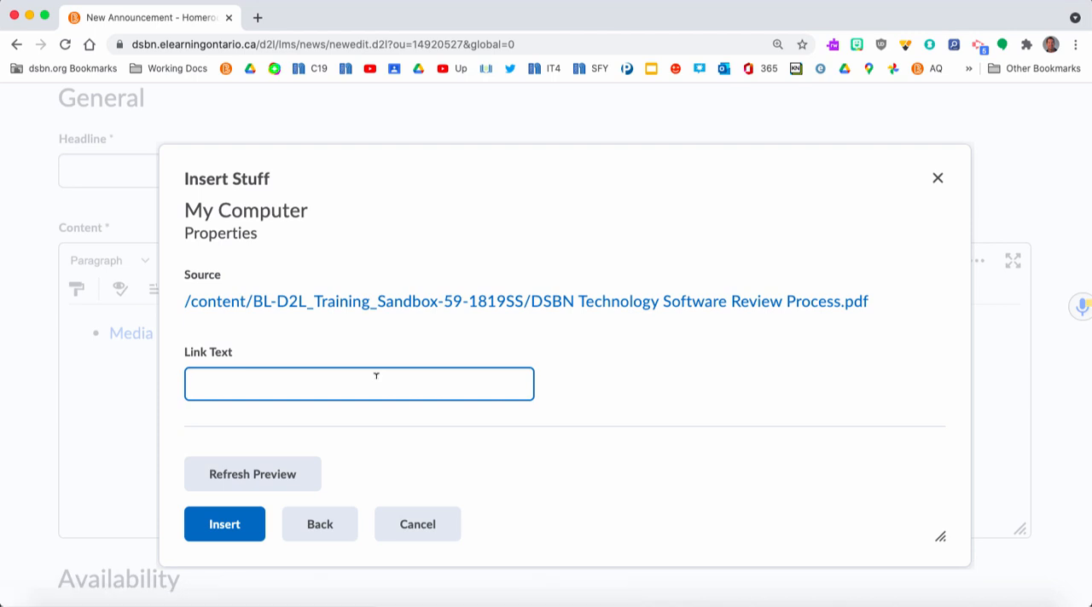
{"action": "type", "text": "Click here to learn about"}
{"action": "key", "text": "BackSpace"}
{"action": "key", "text": "BackSpace"}
{"action": "key", "text": "BackSpace"}
{"action": "type", "text": "to learn about technology"}
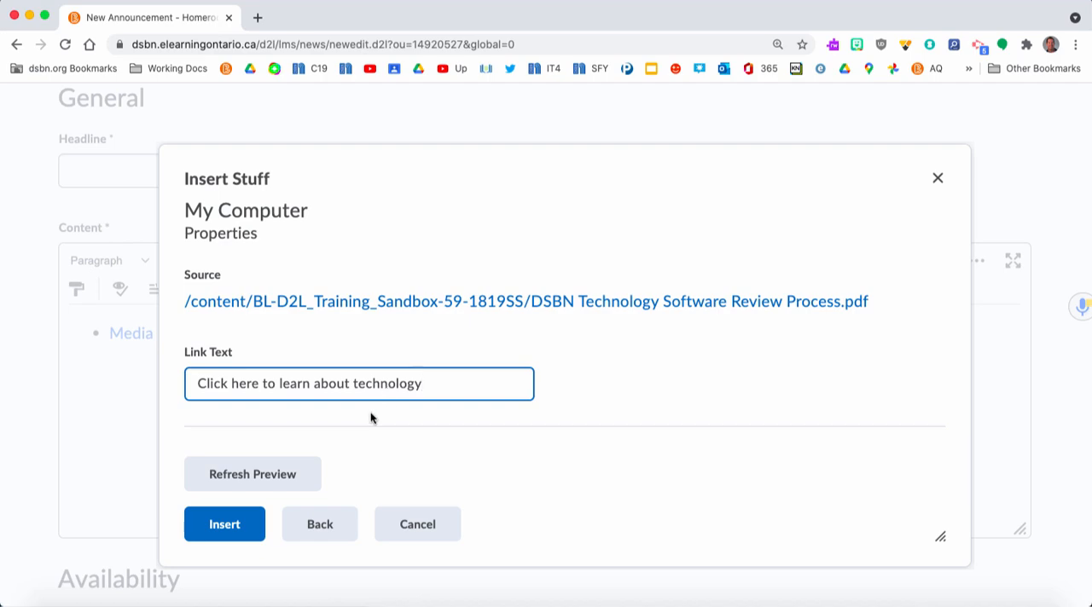
{"action": "left_click", "coordinate": [225, 525]}
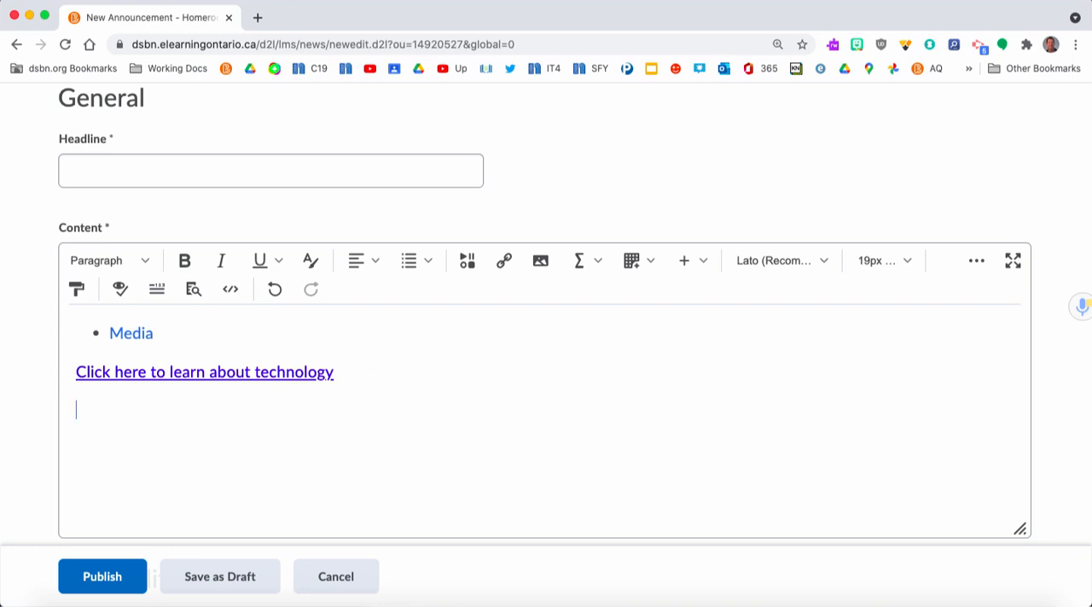
Record a webcam video note about 3 seconds long for the announcement content
{"action": "left_click", "coordinate": [469, 263]}
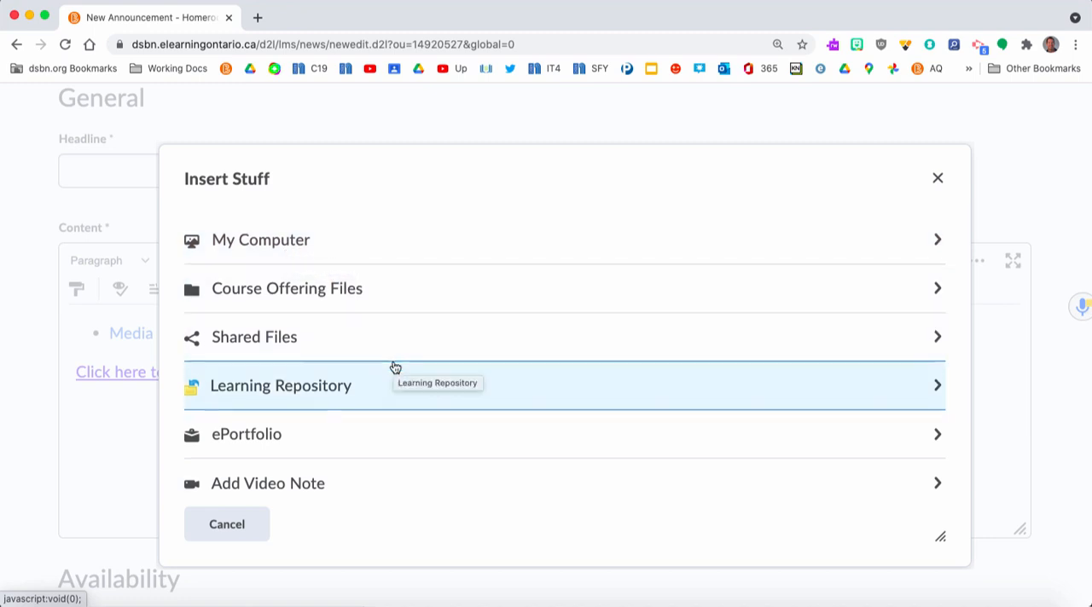
{"action": "scroll", "coordinate": [395, 368], "scroll_direction": "down", "scroll_amount": 3}
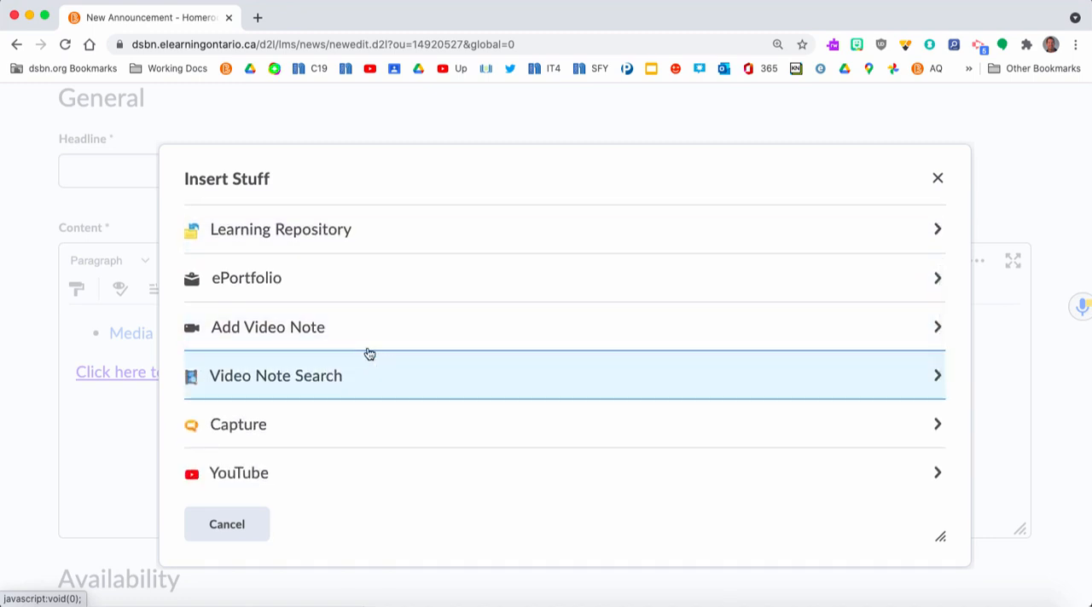
{"action": "left_click", "coordinate": [312, 330]}
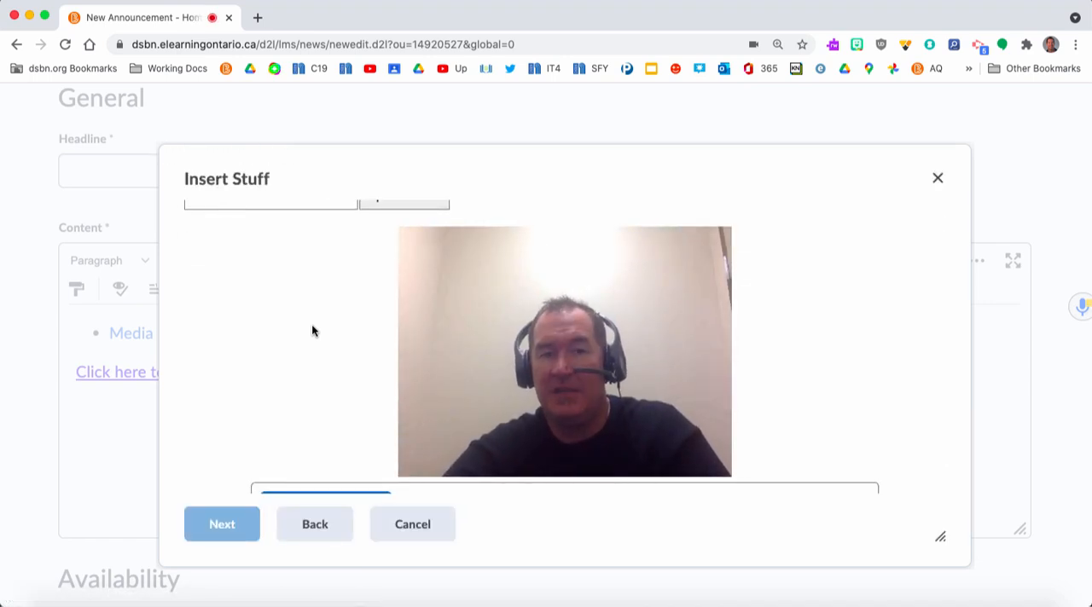
{"action": "scroll", "coordinate": [312, 331], "scroll_direction": "down", "scroll_amount": 1}
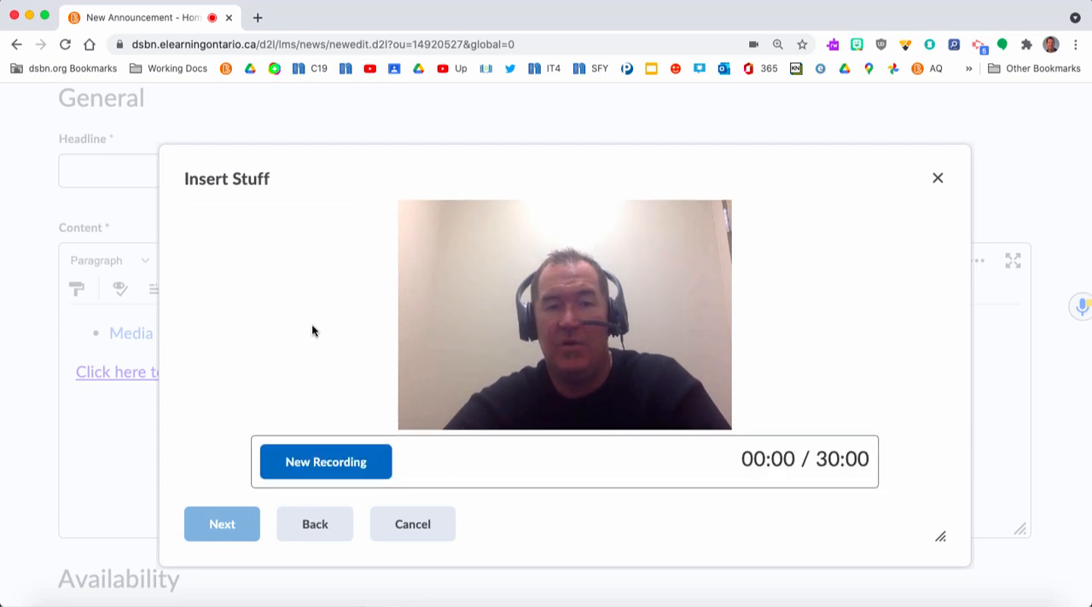
{"action": "left_click", "coordinate": [322, 452]}
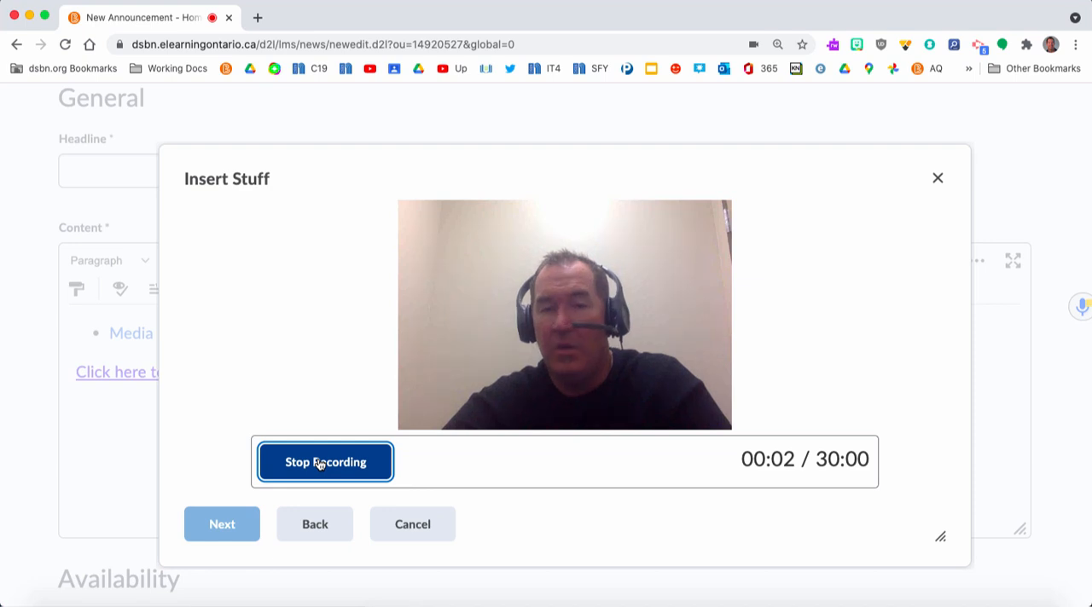
{"action": "left_click", "coordinate": [320, 464]}
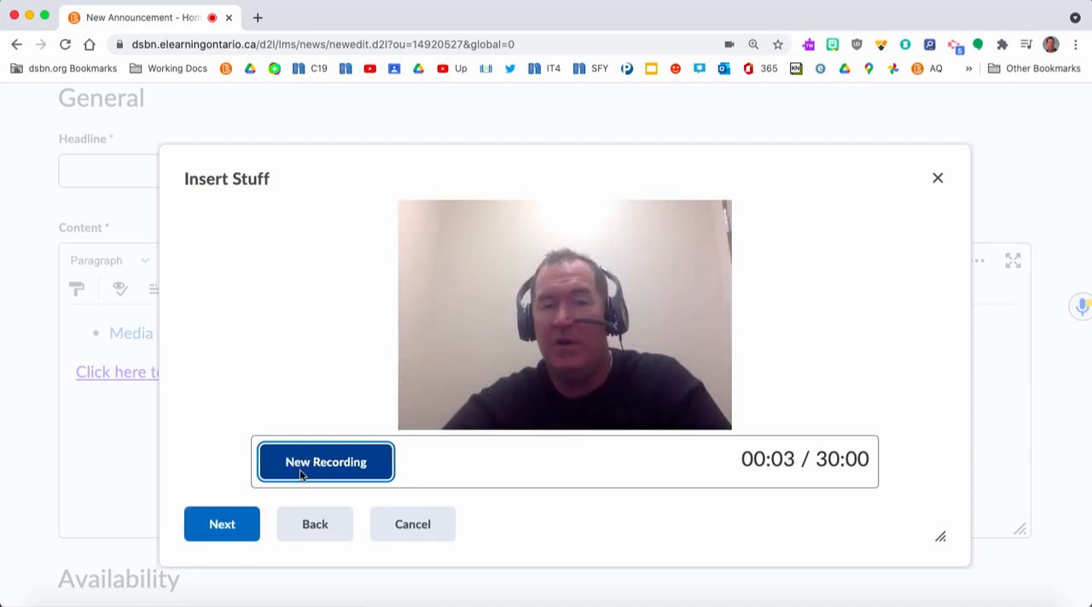
Insert the recorded video note below the PDF link, leaving its title and description empty
{"action": "left_click", "coordinate": [235, 525]}
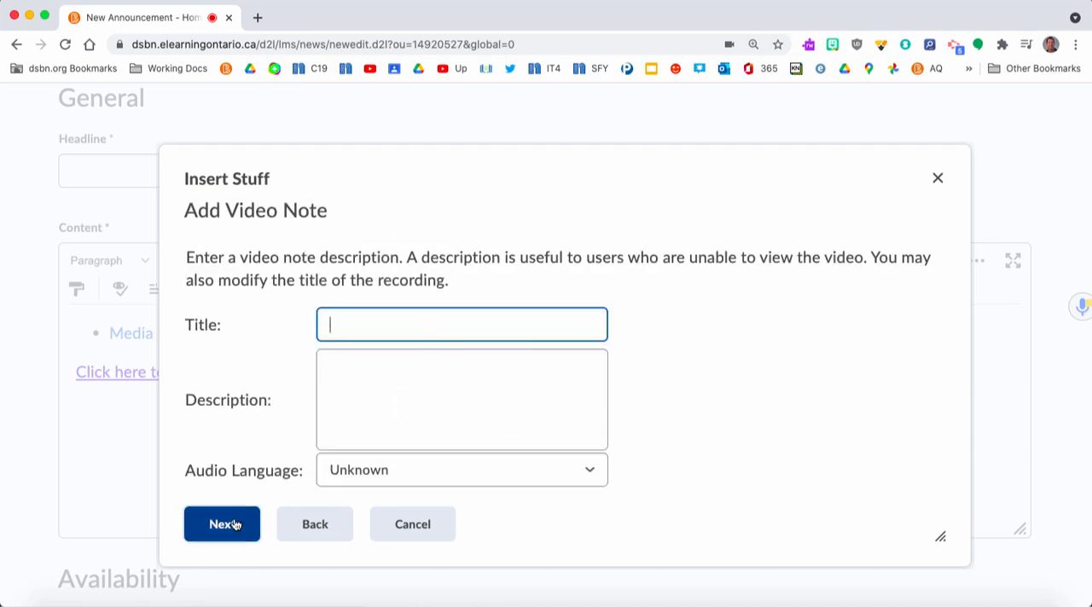
{"action": "left_click", "coordinate": [235, 524]}
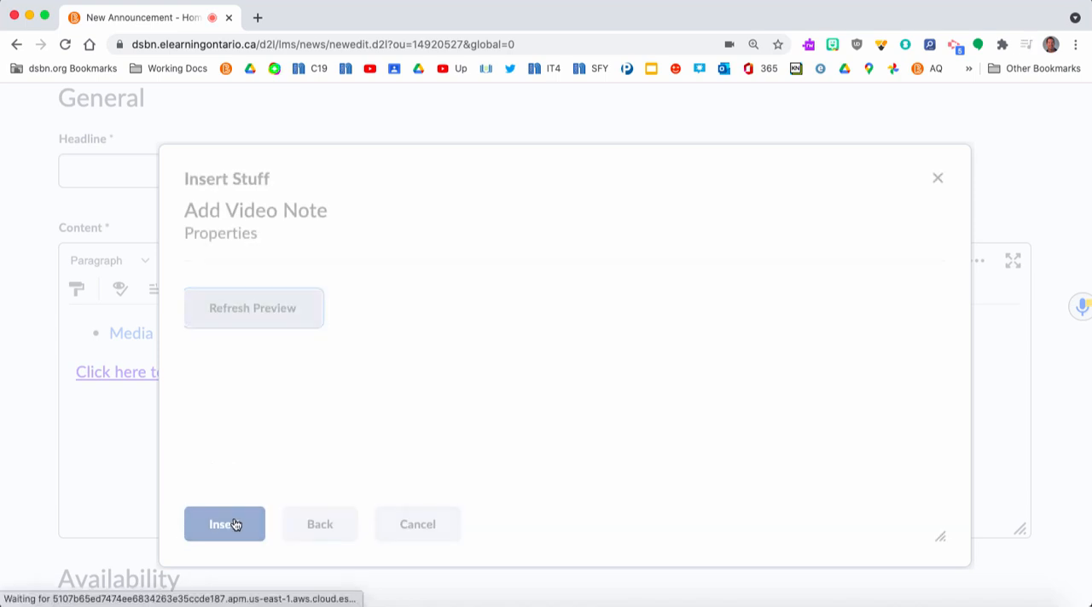
{"action": "left_click", "coordinate": [236, 523]}
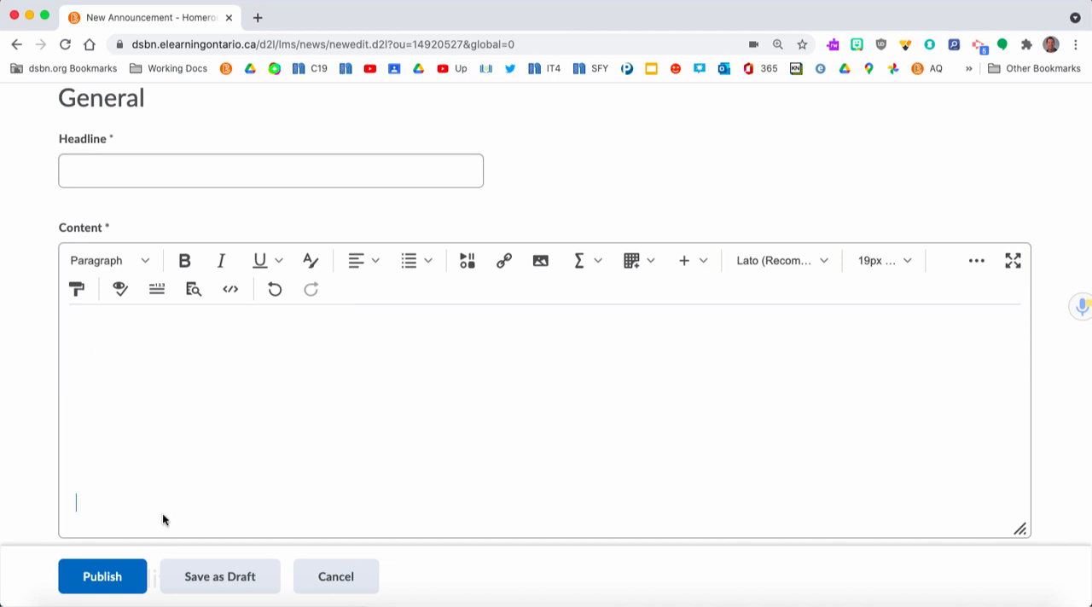
Search YouTube for "kindness" through Insert Stuff at the empty line in the announcement content
{"action": "left_click", "coordinate": [469, 268]}
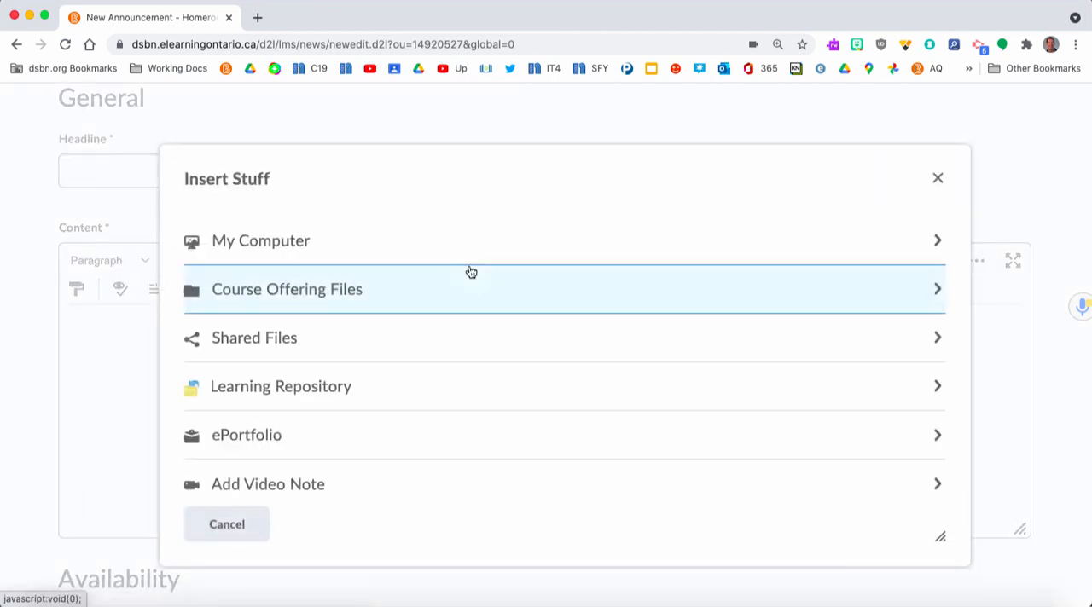
{"action": "scroll", "coordinate": [450, 384], "scroll_direction": "down", "scroll_amount": 3}
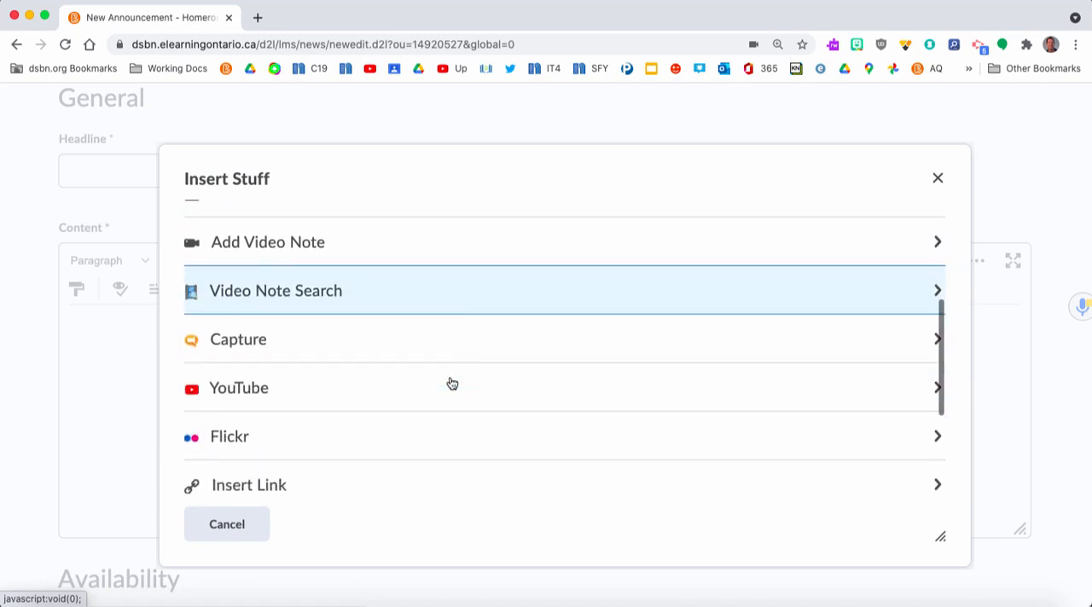
{"action": "left_click", "coordinate": [369, 383]}
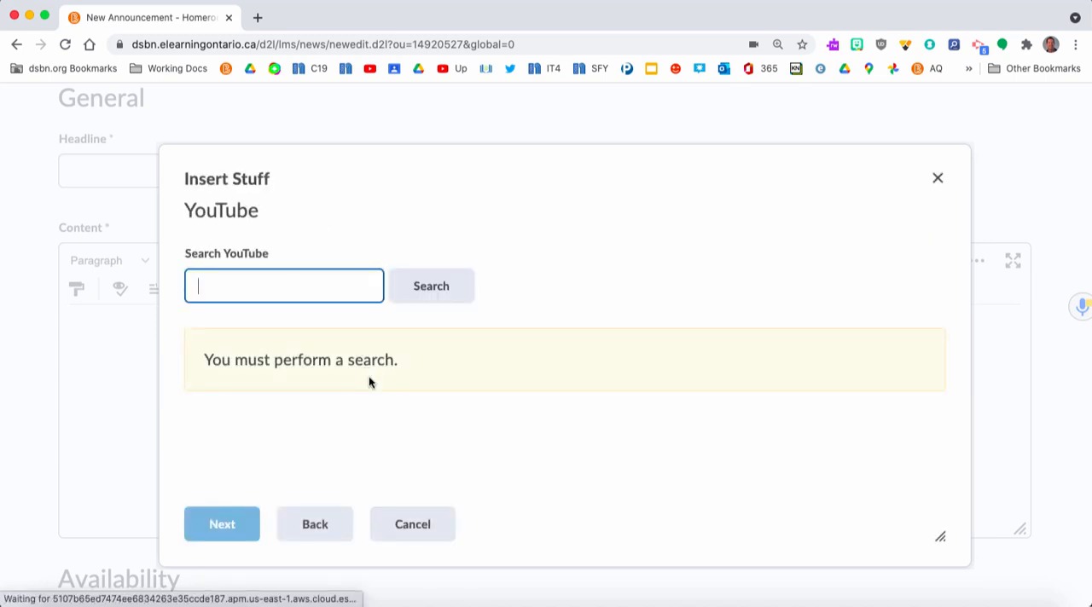
{"action": "type", "text": "kind"}
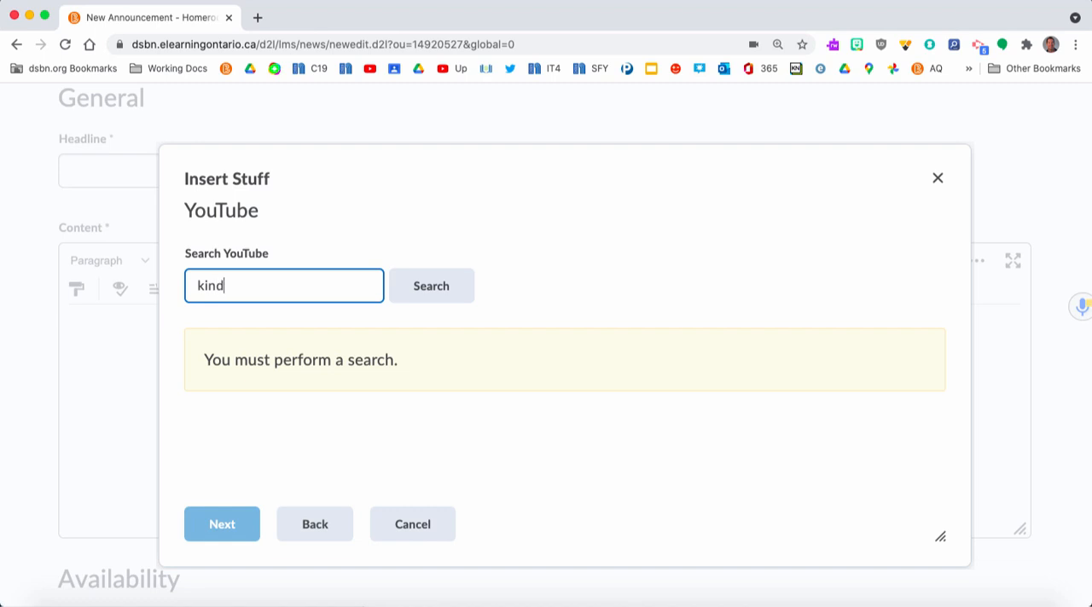
{"action": "type", "text": "ness"}
{"action": "key", "text": "Return"}
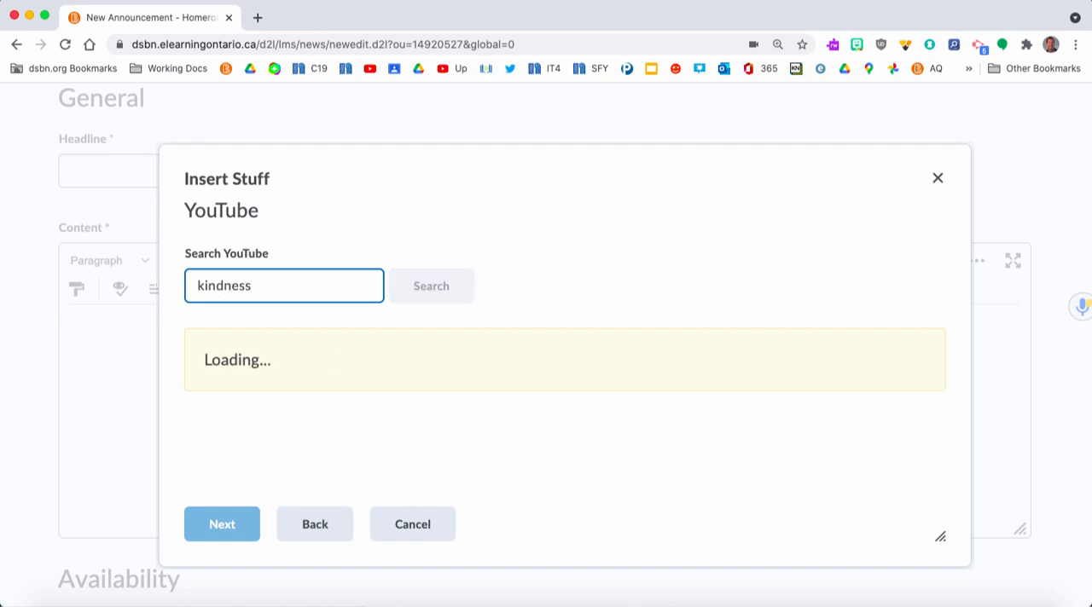
Insert the video "Kindness by The Juicebox Jukebox - Be Kind Kids Song Childrens Music New World Kindness Day 2021" into the content
{"action": "scroll", "coordinate": [607, 401], "scroll_direction": "down", "scroll_amount": 5}
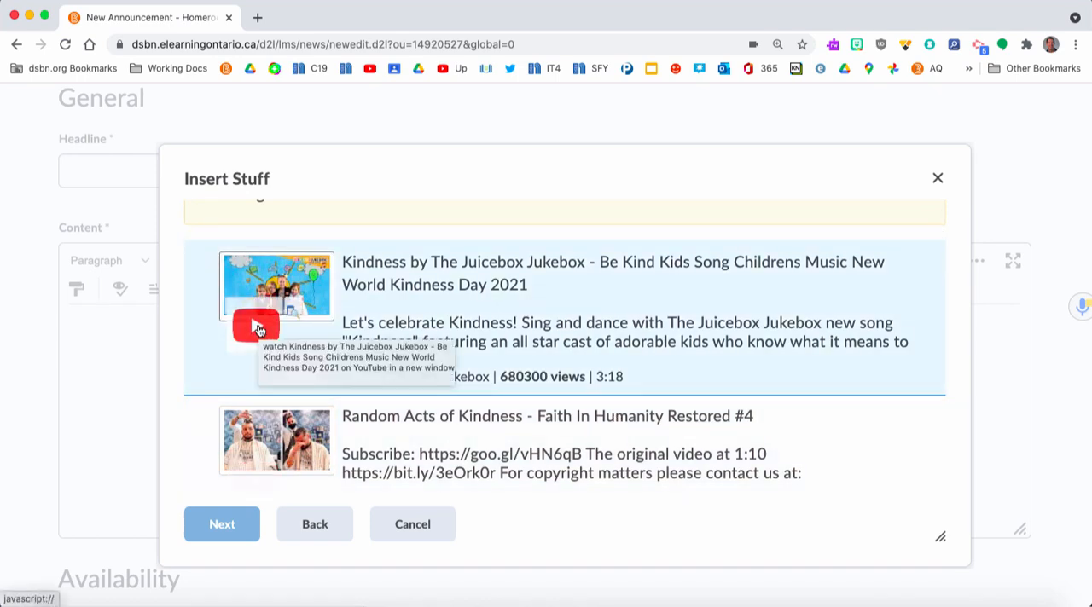
{"action": "left_click", "coordinate": [650, 316]}
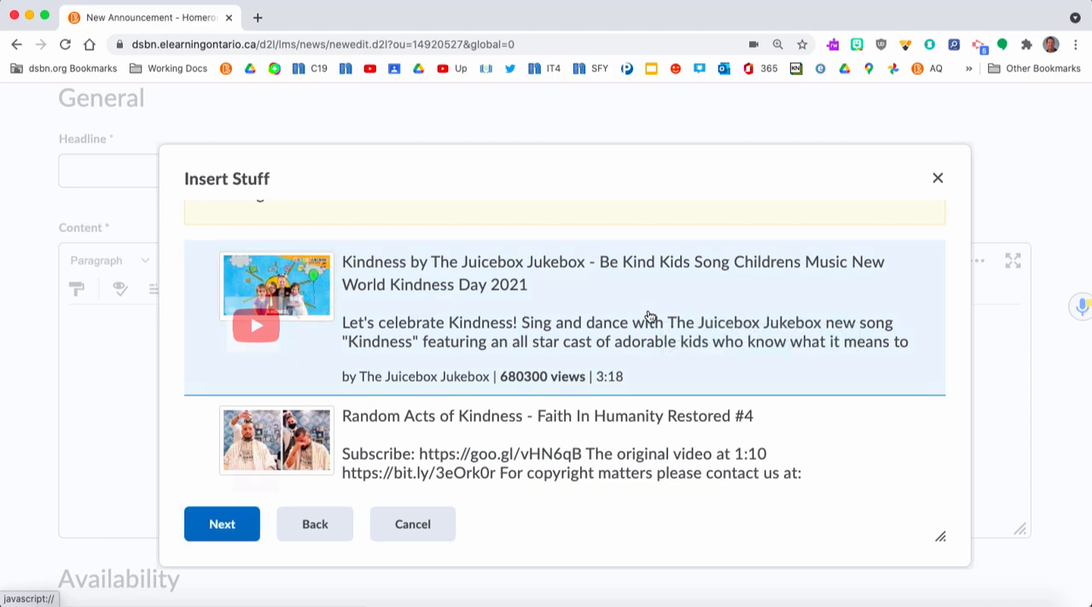
{"action": "left_click", "coordinate": [235, 533]}
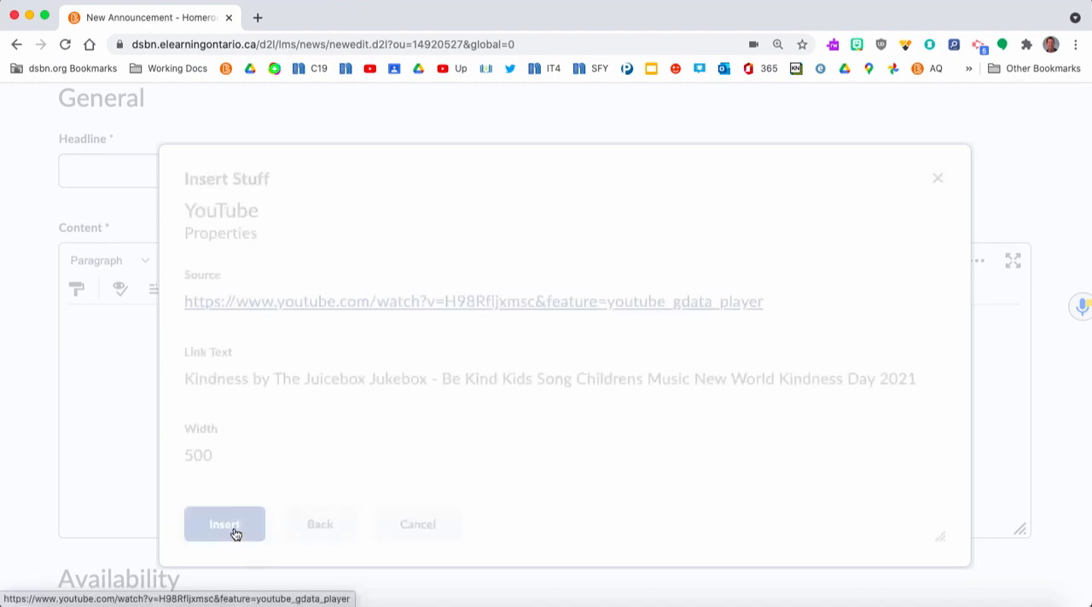
{"action": "scroll", "coordinate": [419, 414], "scroll_direction": "down", "scroll_amount": 10}
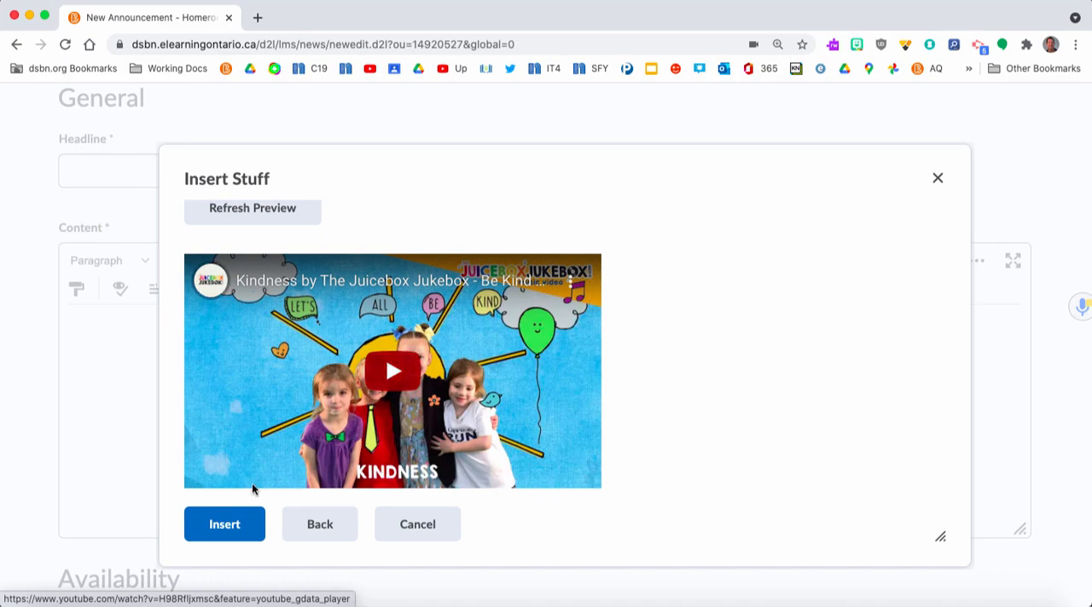
{"action": "left_click", "coordinate": [230, 524]}
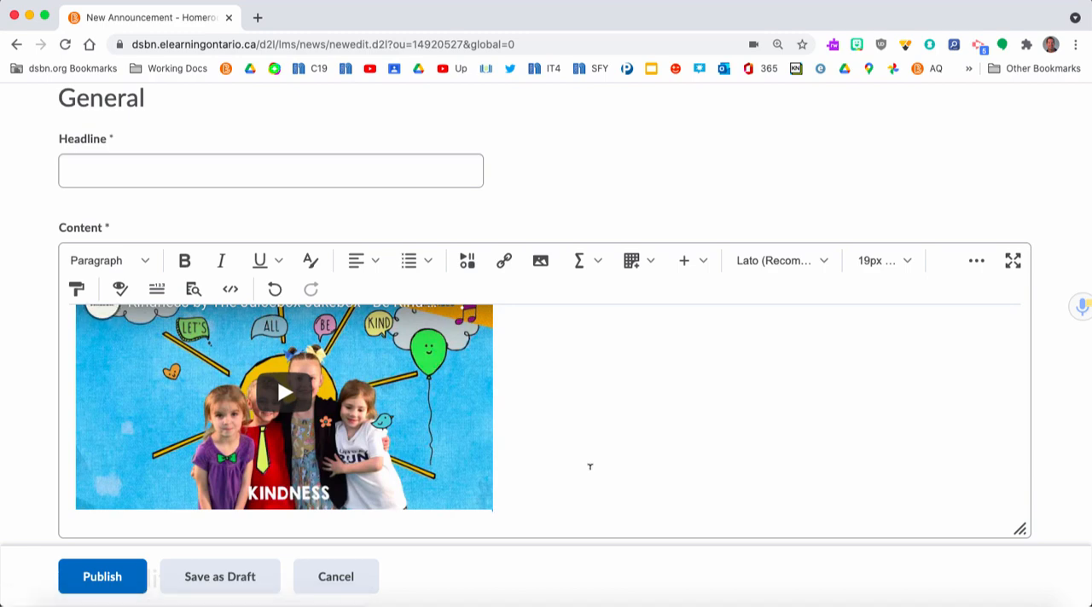
Add a new line below the Kindness video and start inserting a web link there through Insert Stuff
{"action": "key", "text": "Return"}
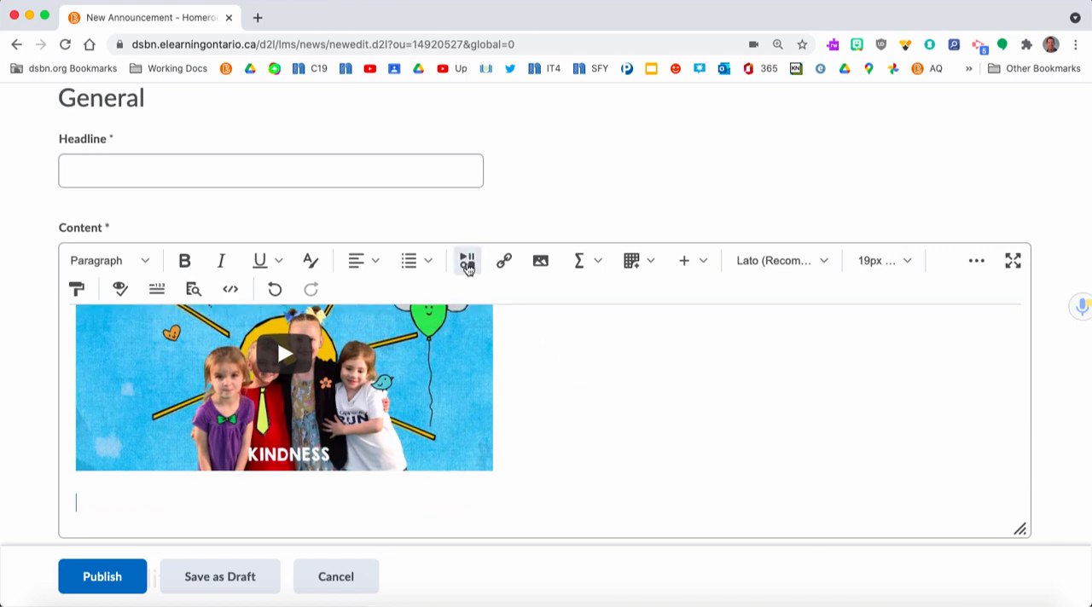
{"action": "left_click", "coordinate": [467, 264]}
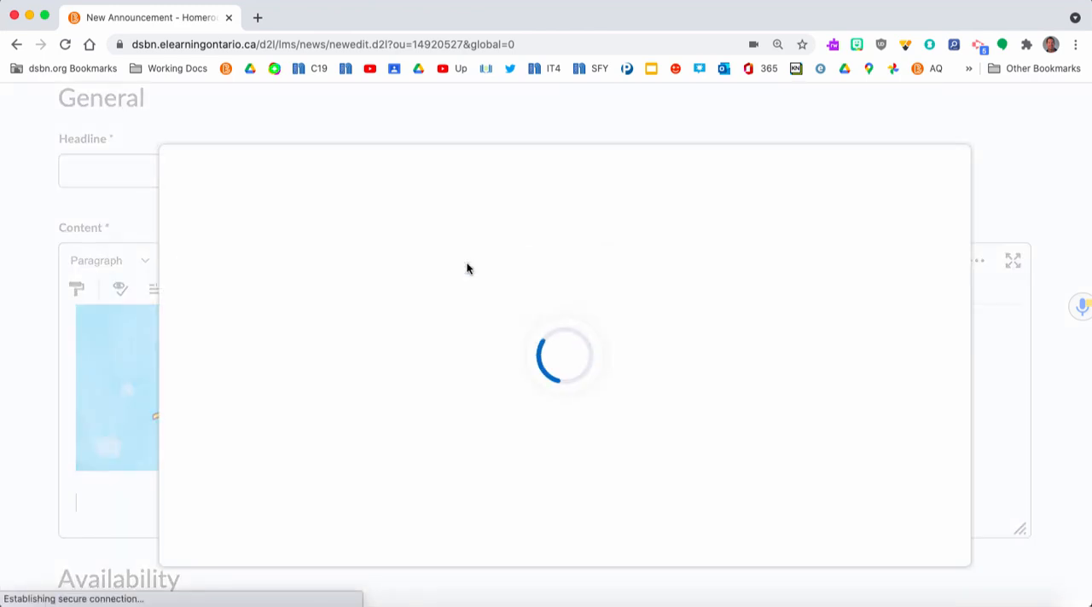
{"action": "scroll", "coordinate": [420, 470], "scroll_direction": "down", "scroll_amount": 5}
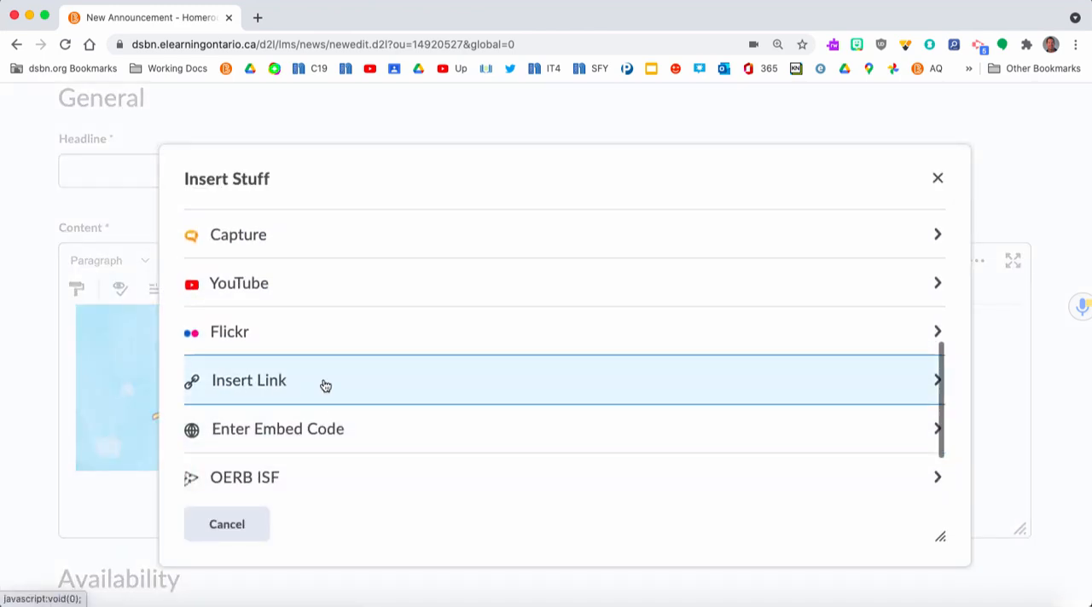
{"action": "left_click", "coordinate": [325, 386]}
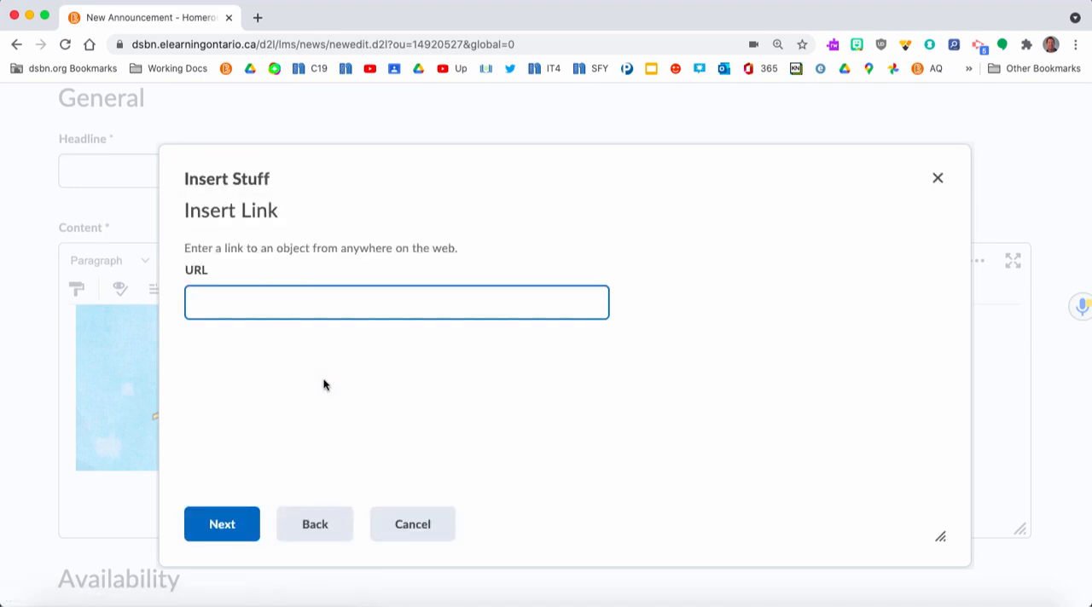
Open the bookmarked Google Form "I want to learn more about you!" in a new browser tab and copy its sharing link
{"action": "left_click", "coordinate": [258, 17]}
{"action": "left_click", "coordinate": [196, 69]}
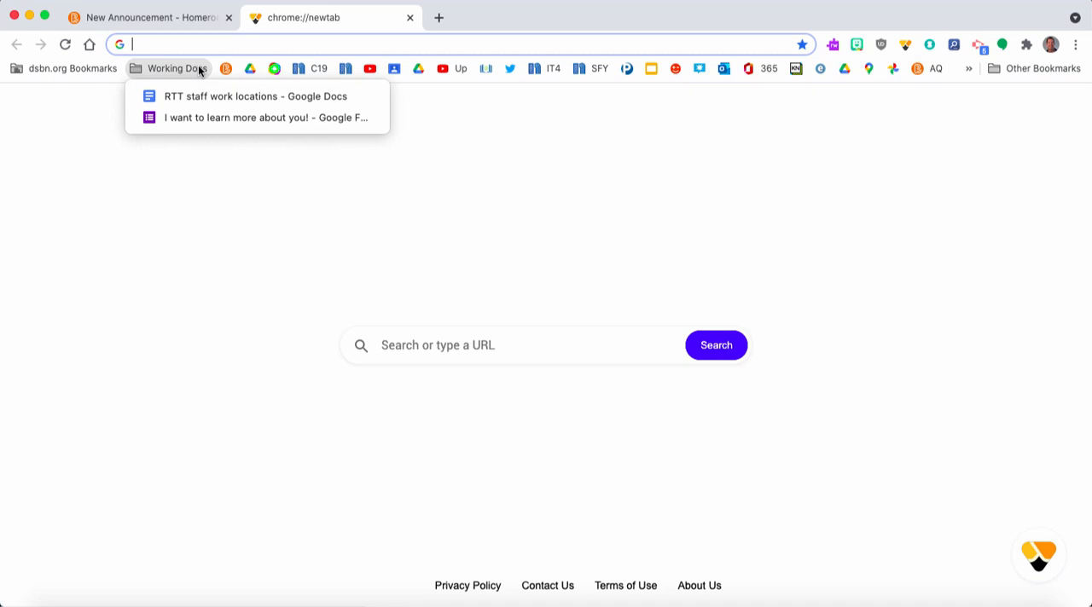
{"action": "left_click", "coordinate": [191, 117]}
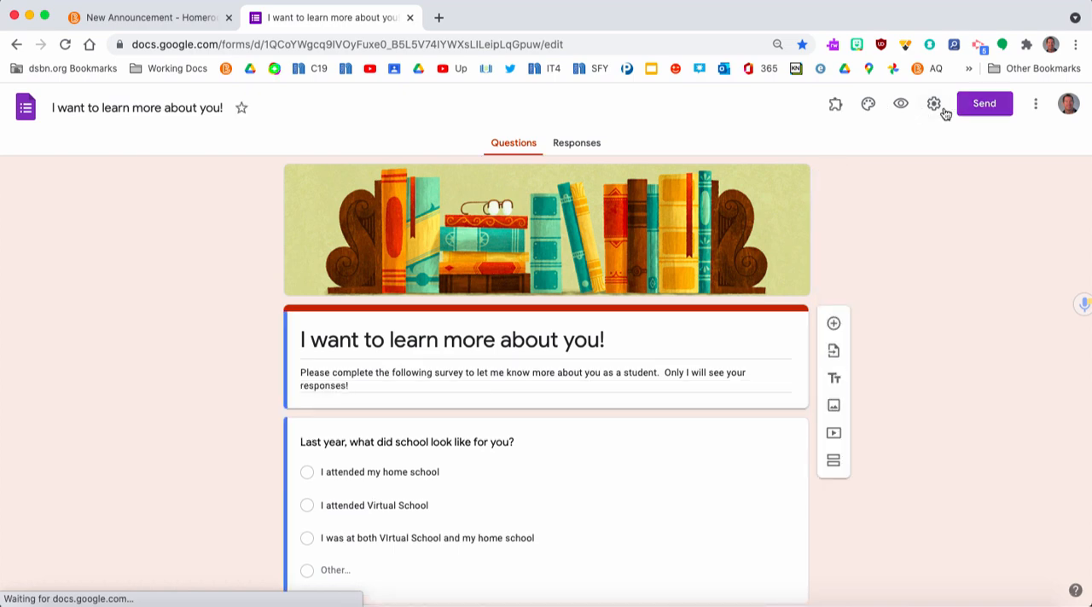
{"action": "left_click", "coordinate": [980, 104]}
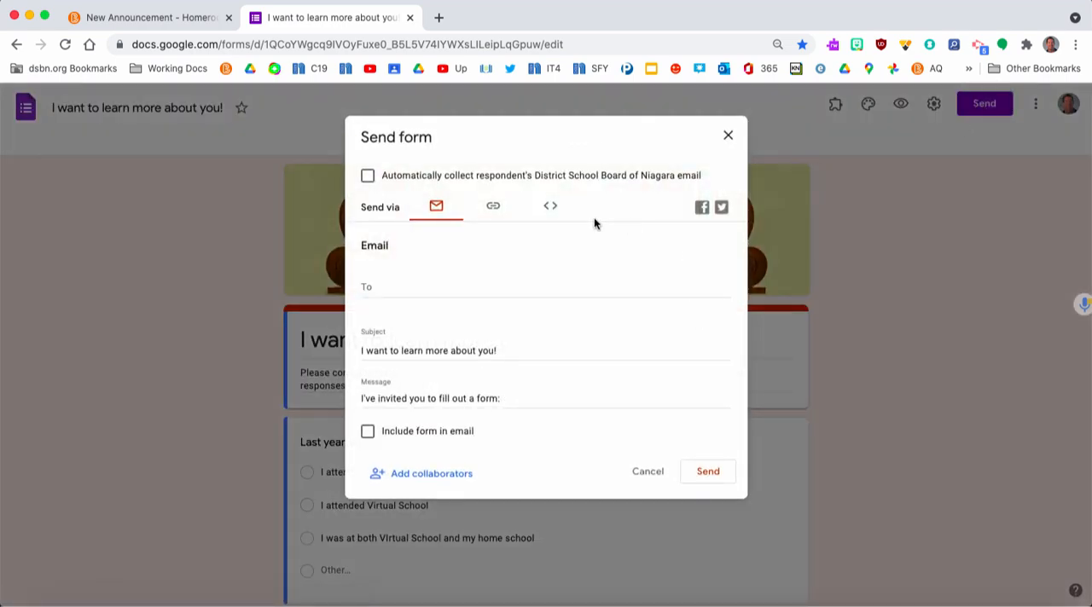
{"action": "left_click", "coordinate": [493, 208]}
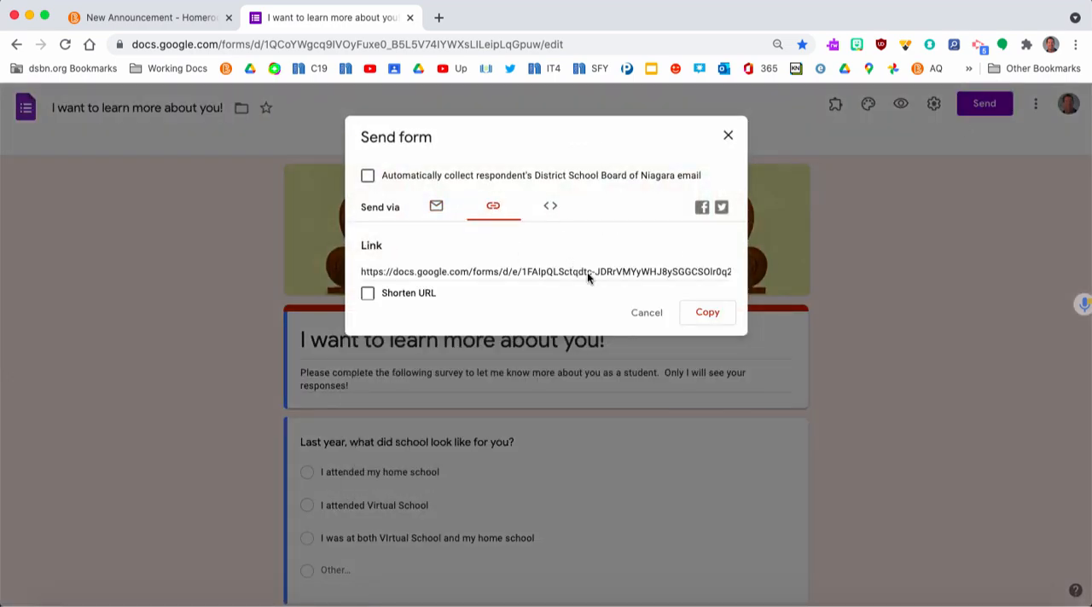
{"action": "left_click", "coordinate": [707, 313]}
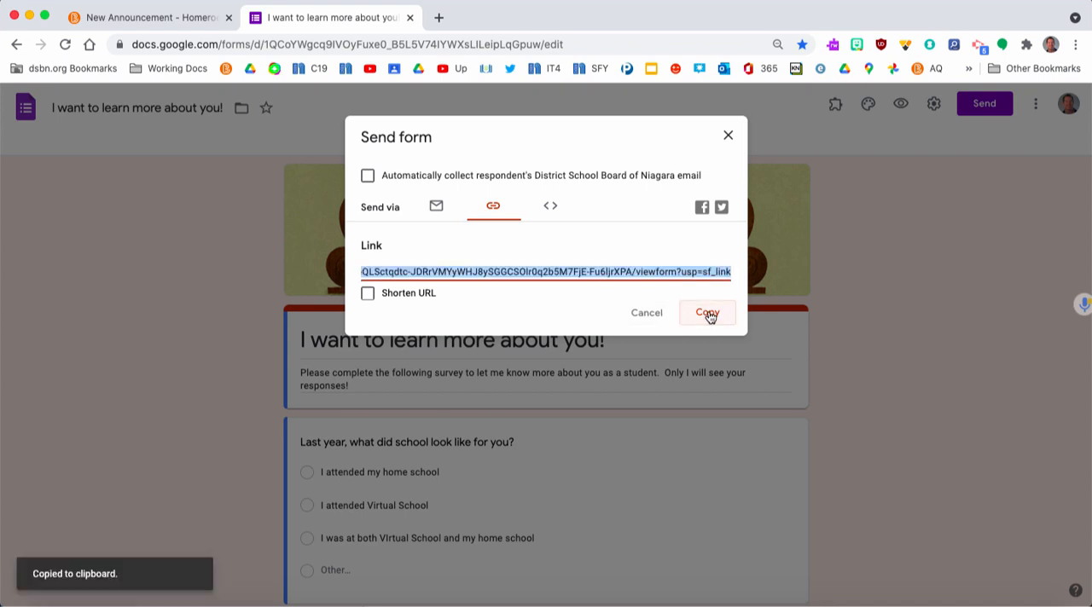
Return to the announcement and supply the copied form link as the URL, continuing to the link properties
{"action": "left_click", "coordinate": [163, 17]}
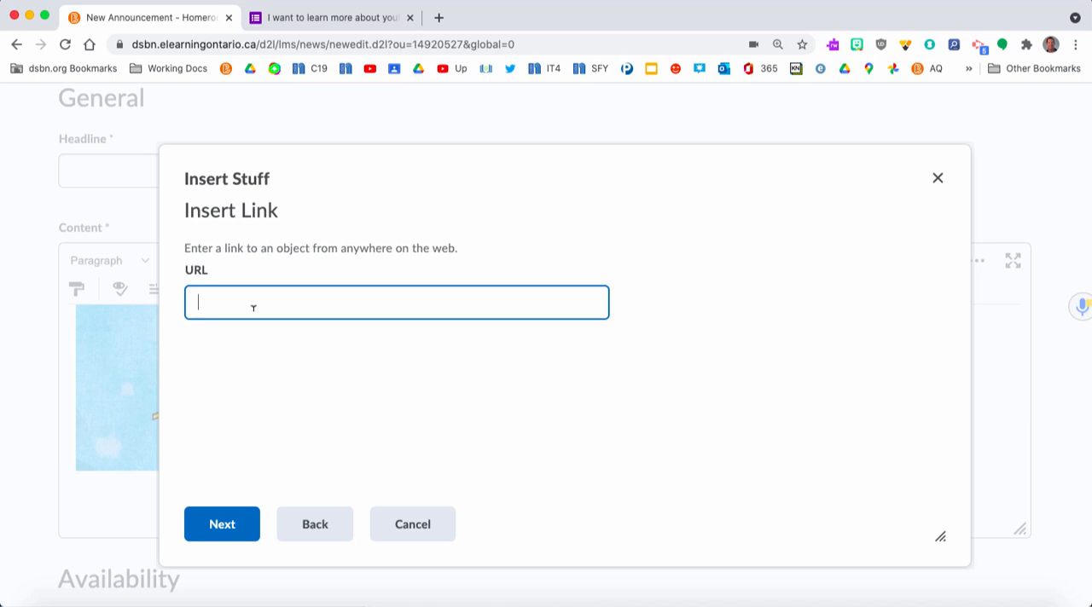
{"action": "key", "text": "super+v"}
{"action": "left_click", "coordinate": [227, 524]}
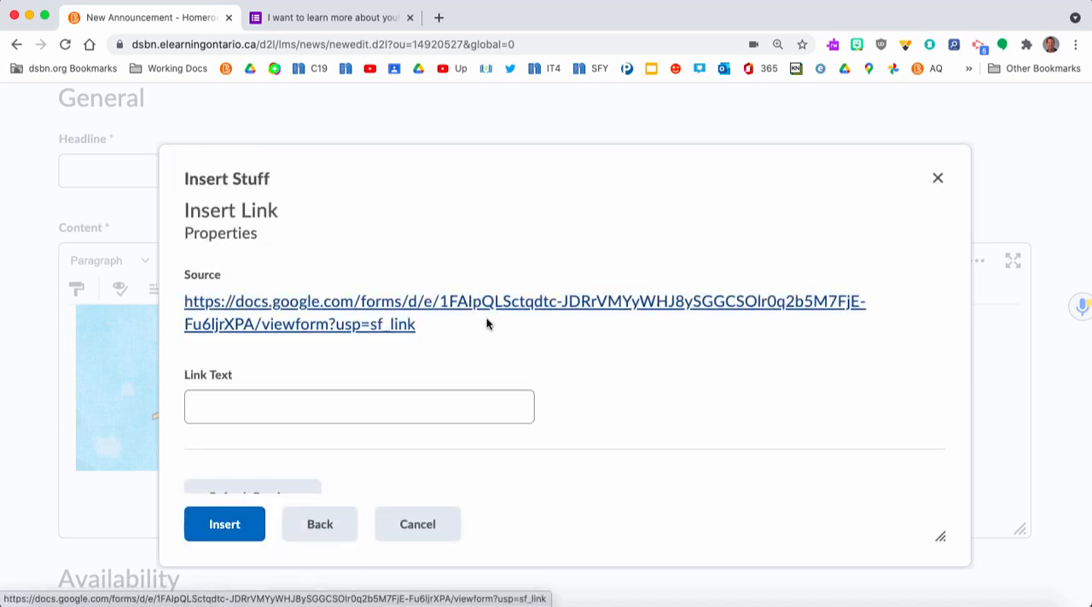
Set the link text to "Click here to complete form" and insert the form link into the content
{"action": "left_click", "coordinate": [321, 412]}
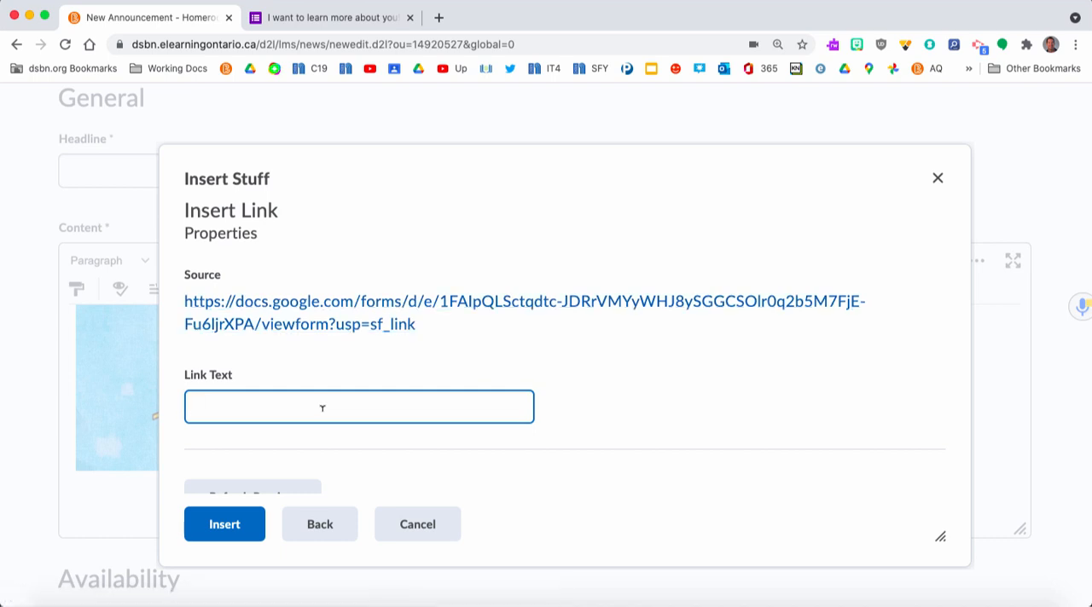
{"action": "type", "text": "Click here tom com"}
{"action": "key", "text": "BackSpace"}
{"action": "key", "text": "BackSpace"}
{"action": "key", "text": "BackSpace"}
{"action": "key", "text": "BackSpace"}
{"action": "key", "text": "BackSpace"}
{"action": "type", "text": "complete form"}
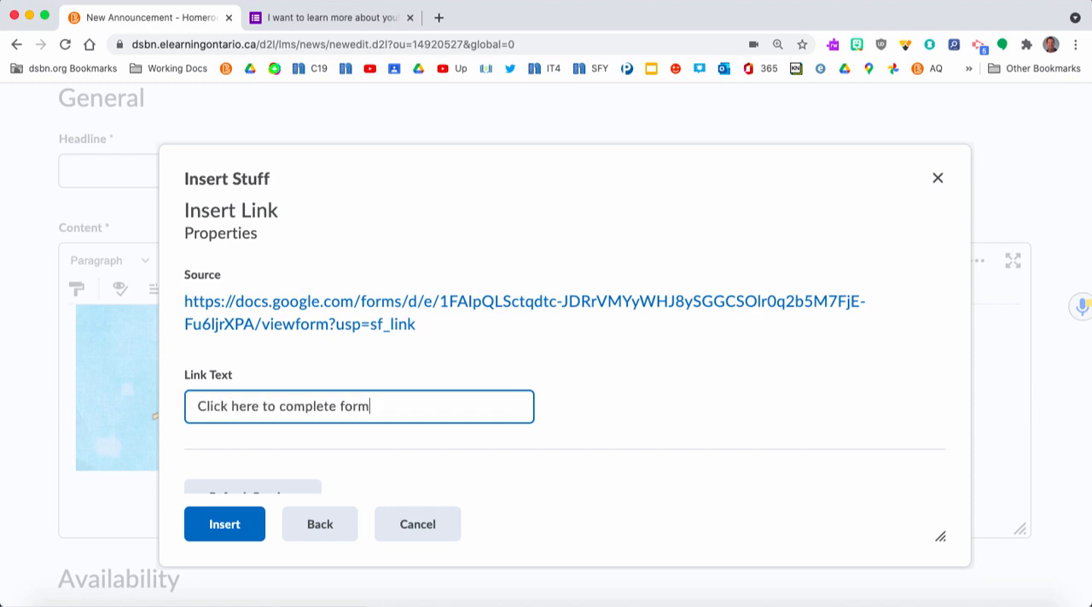
{"action": "left_click", "coordinate": [230, 521]}
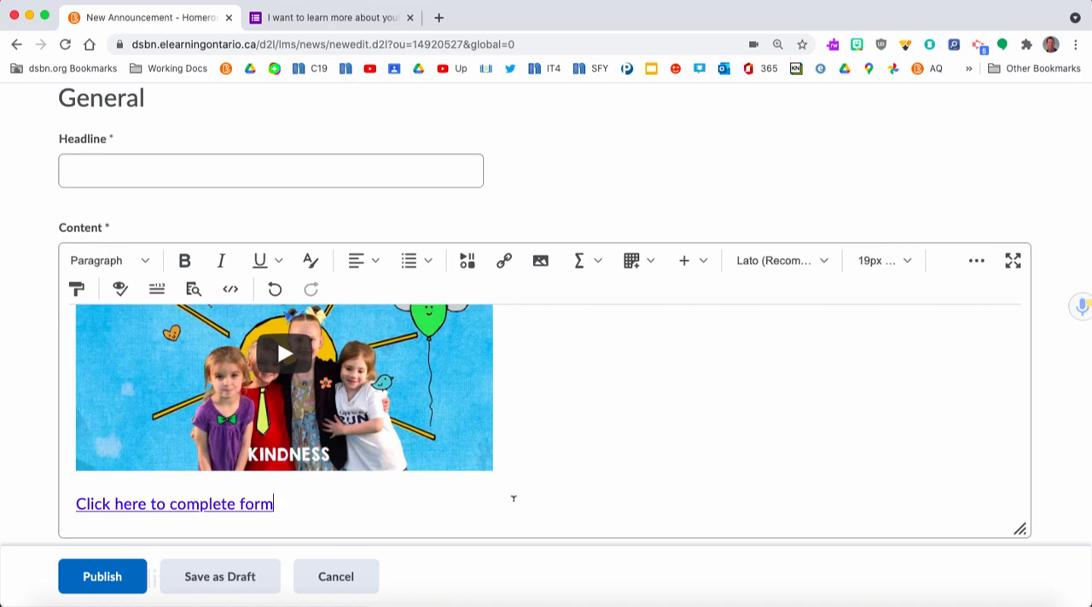
Add a new line below the form link, reopen Insert Stuff and locate the Enter Embed Code option
{"action": "key", "text": "Return"}
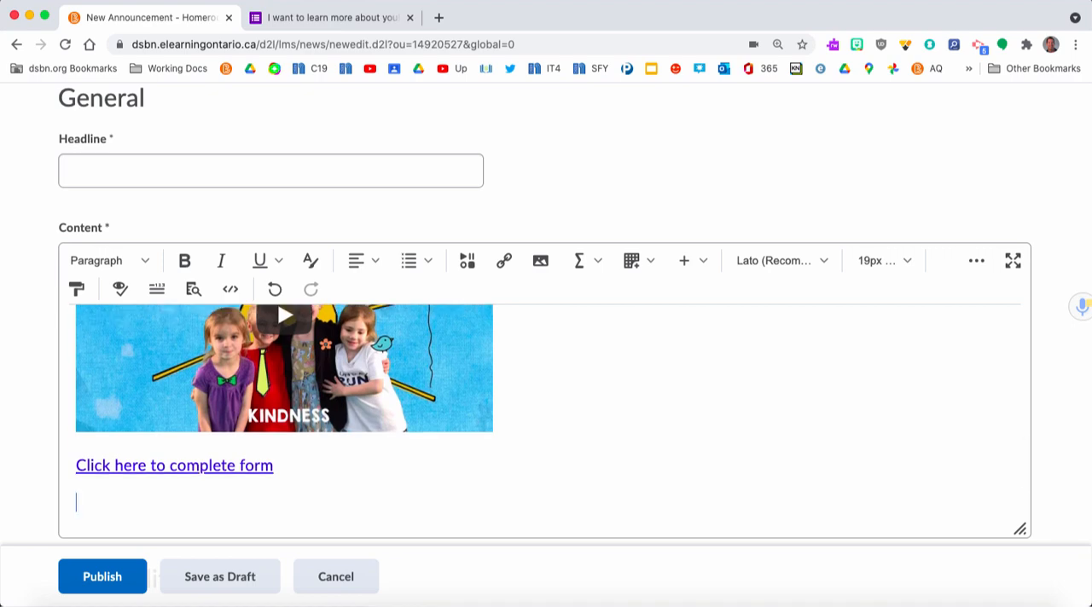
{"action": "left_click", "coordinate": [468, 262]}
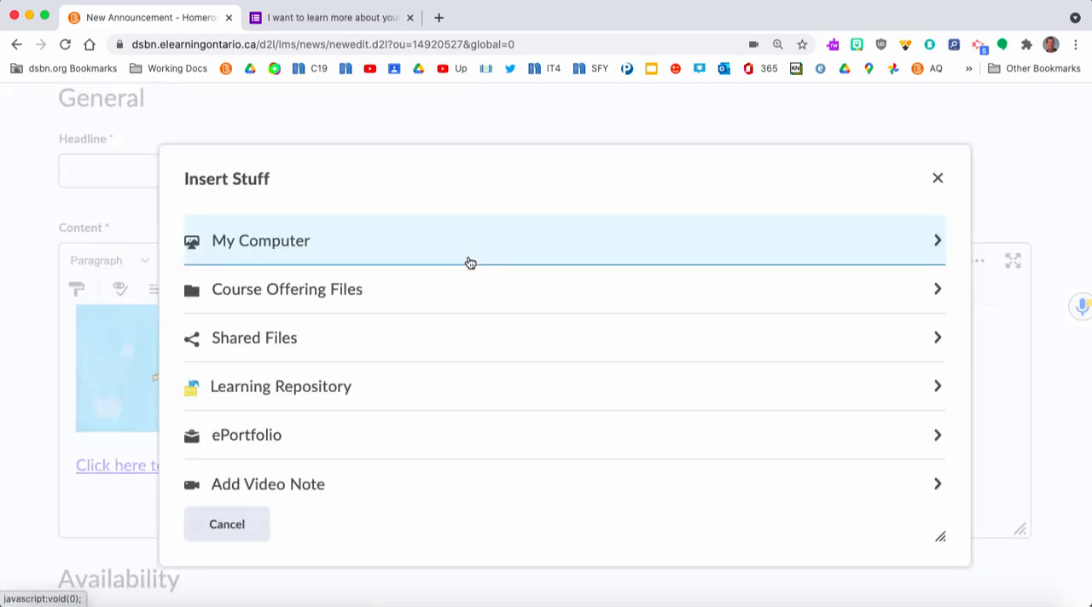
{"action": "scroll", "coordinate": [492, 419], "scroll_direction": "down", "scroll_amount": 5}
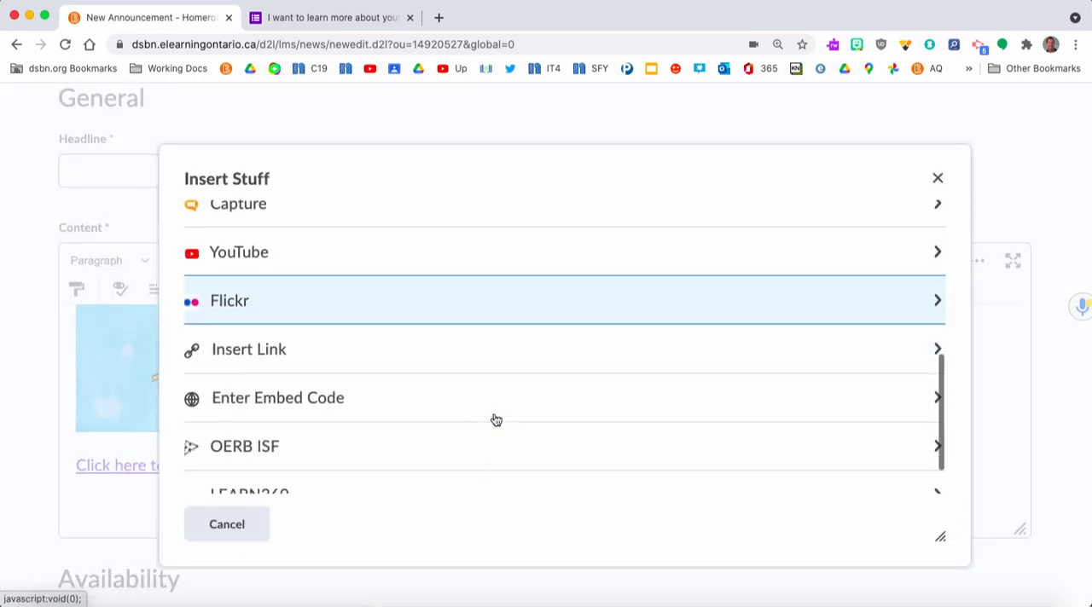
{"action": "scroll", "coordinate": [495, 369], "scroll_direction": "down", "scroll_amount": 1}
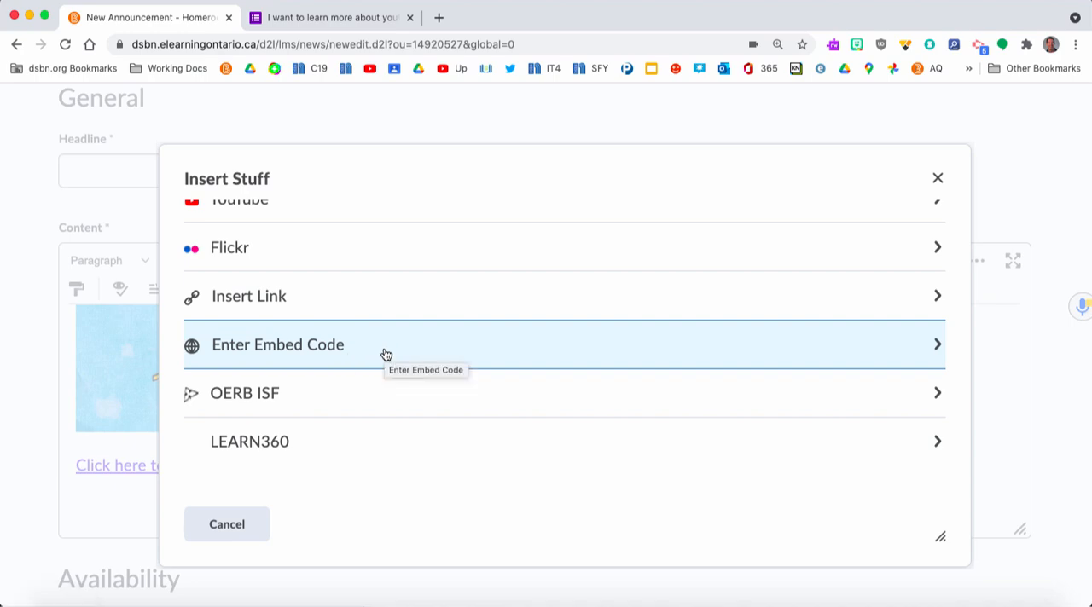
Switch to the Google Form's browser tab and open the bookmarked "Summer Learning Moday Math Instructions" presentation there
{"action": "left_click", "coordinate": [310, 19]}
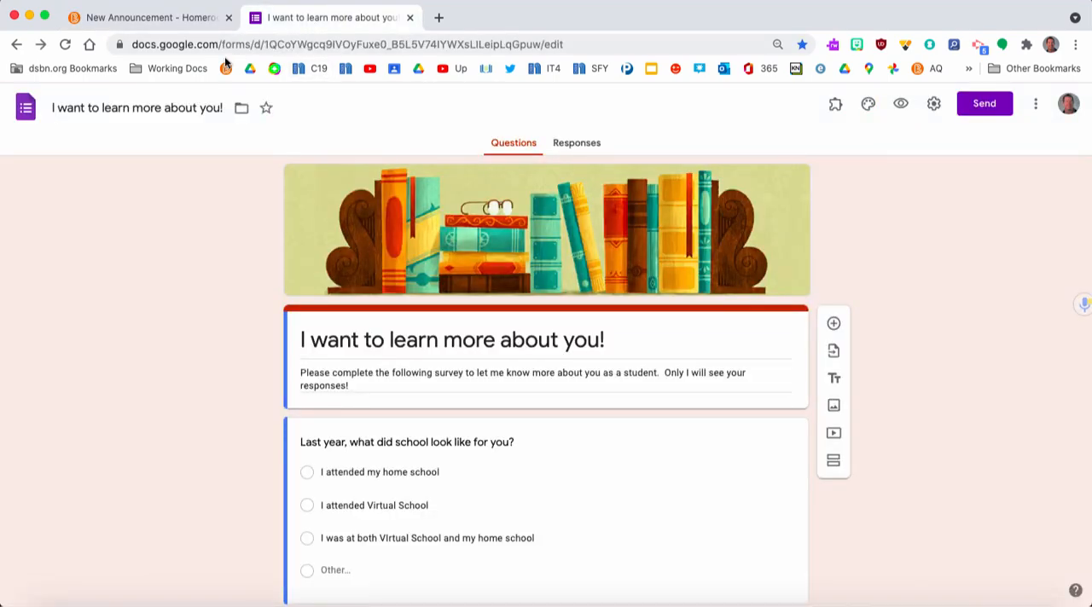
{"action": "left_click", "coordinate": [193, 68]}
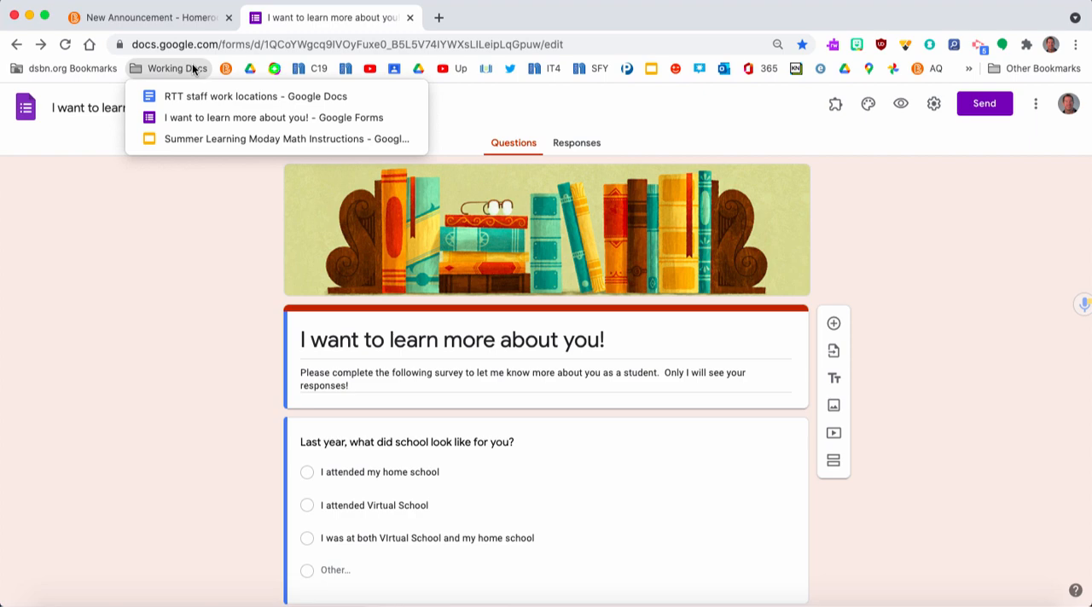
{"action": "left_click", "coordinate": [181, 139]}
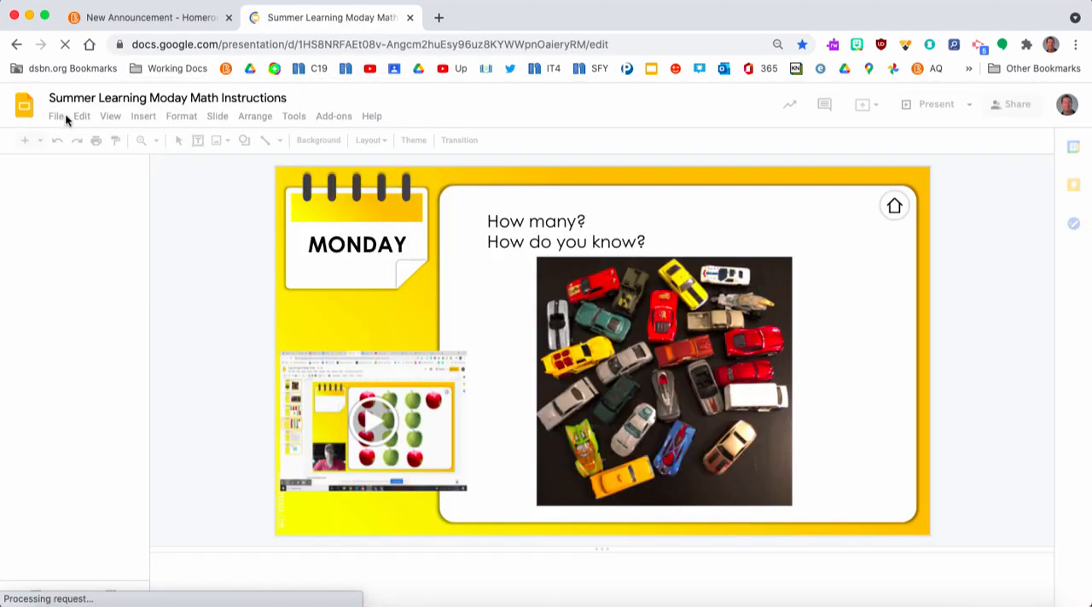
Bring up the presentation's publish-to-web embed settings, set the slide size to Small (640x389) and copy the embed code
{"action": "left_click", "coordinate": [57, 117]}
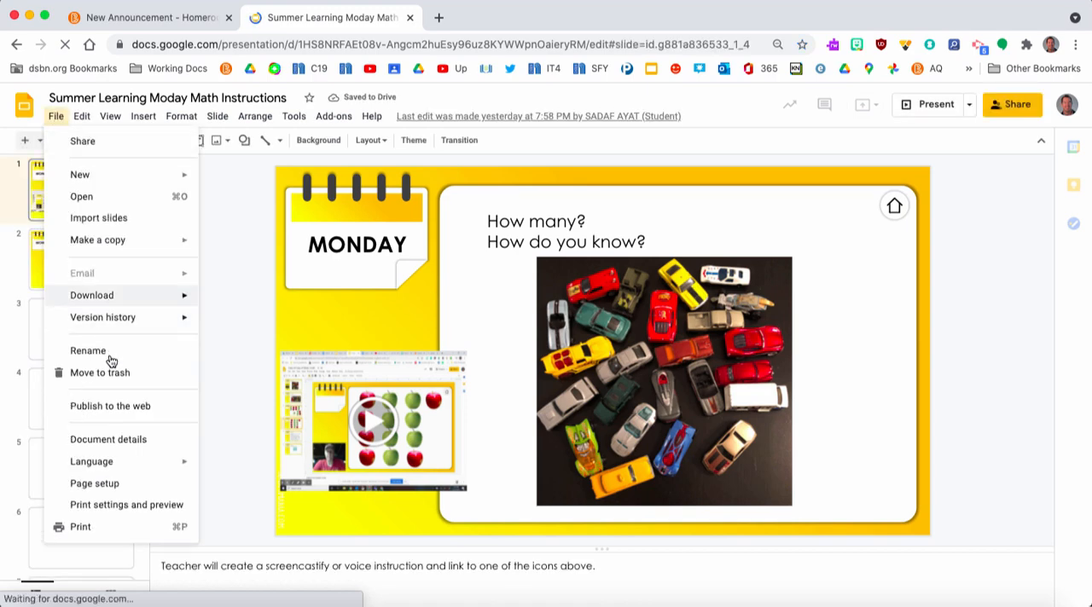
{"action": "left_click", "coordinate": [106, 412]}
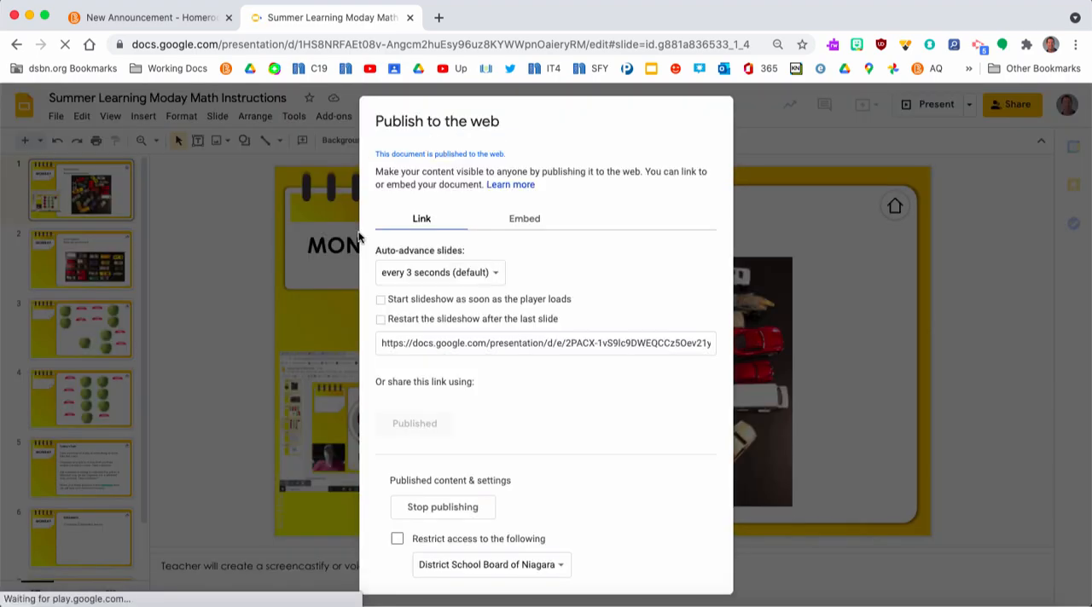
{"action": "left_click", "coordinate": [525, 221]}
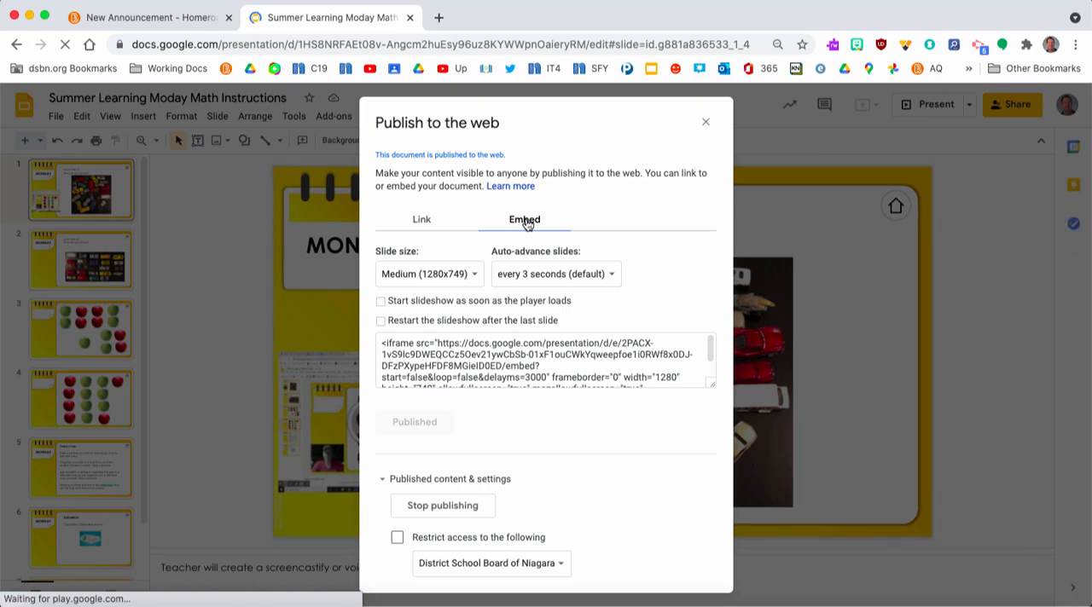
{"action": "left_click", "coordinate": [477, 277]}
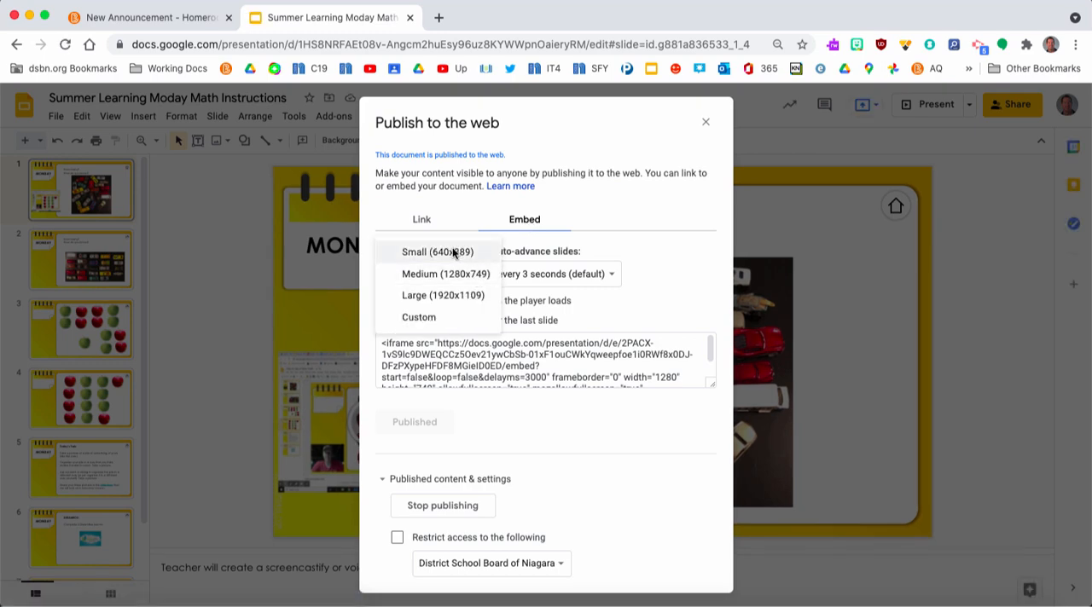
{"action": "left_click", "coordinate": [454, 252]}
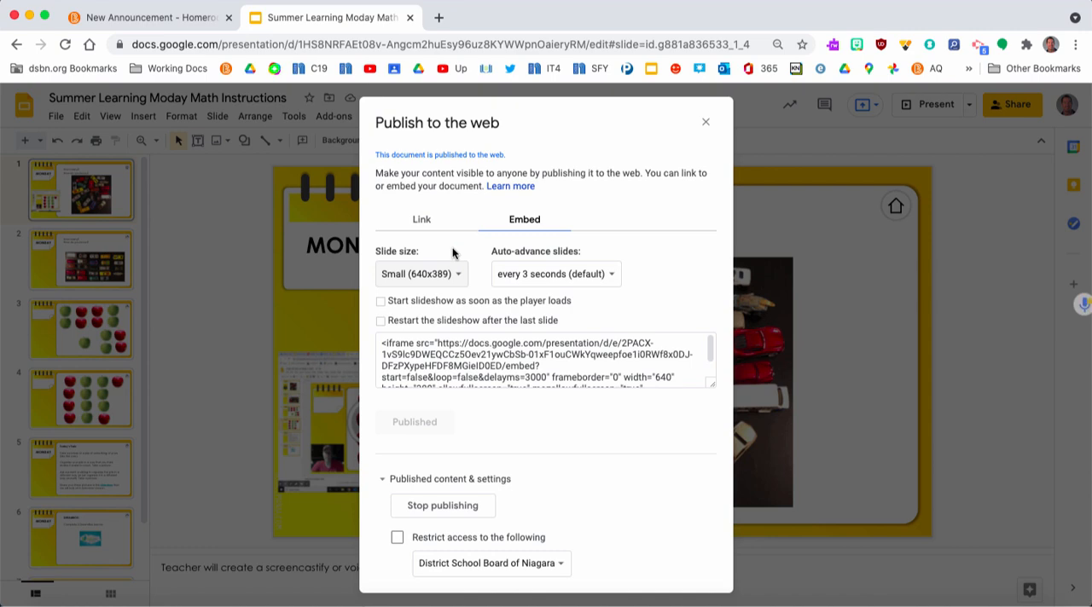
{"action": "left_click", "coordinate": [476, 344]}
{"action": "key", "text": "super+c"}
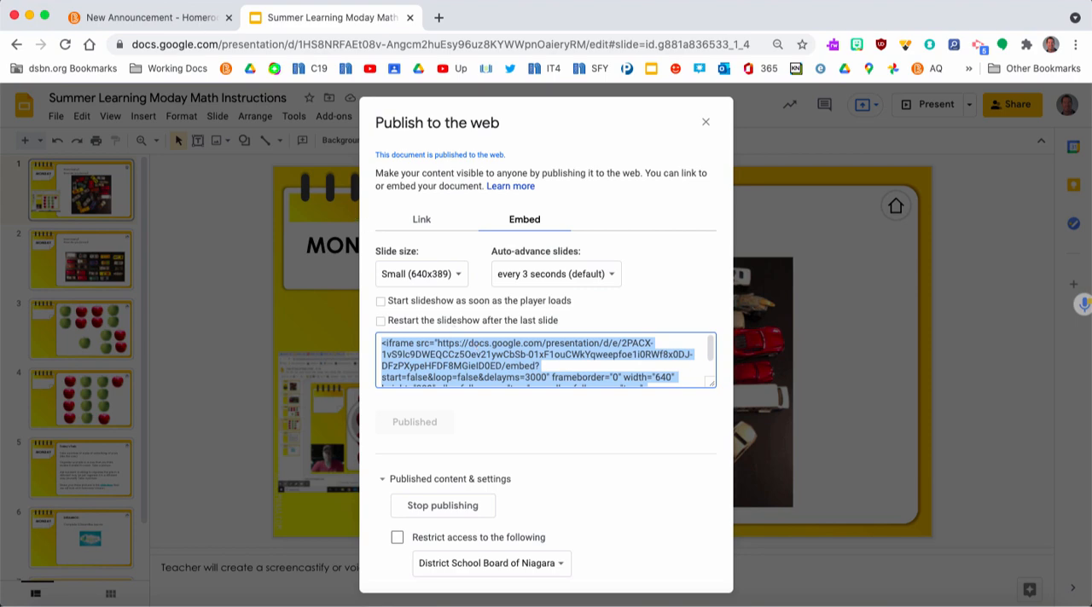
Return to the announcement and insert the Google Slides presentation below the form link using the copied embed code
{"action": "left_click", "coordinate": [145, 17]}
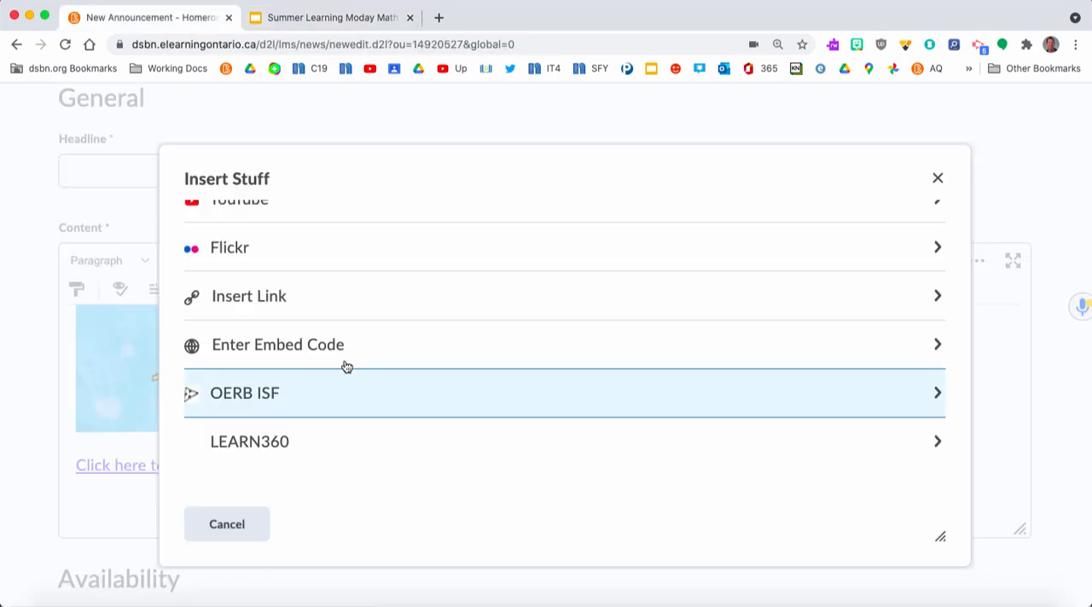
{"action": "left_click", "coordinate": [309, 348]}
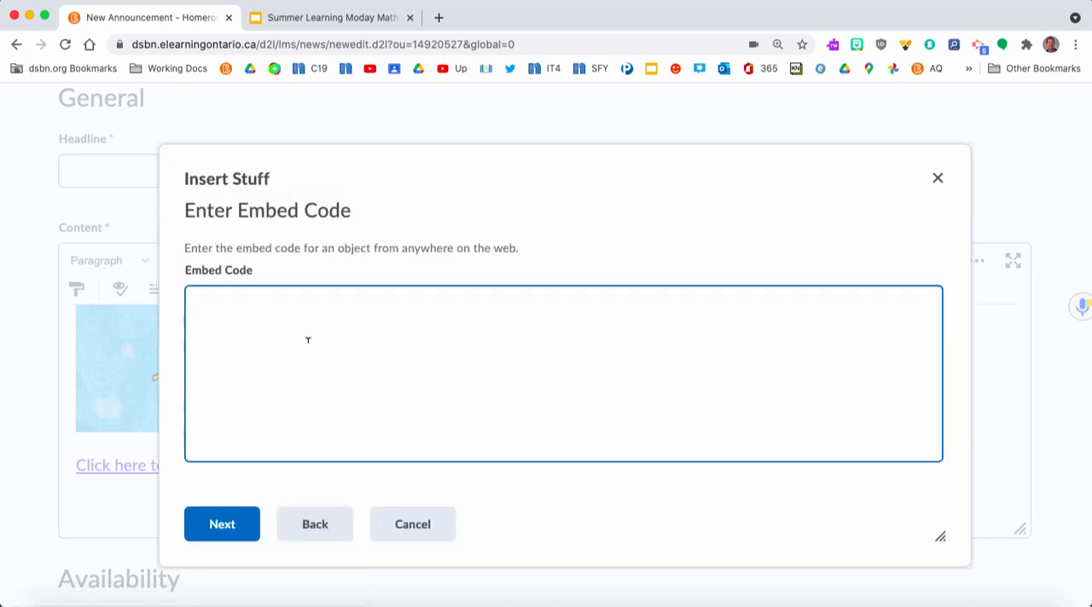
{"action": "key", "text": "super+v"}
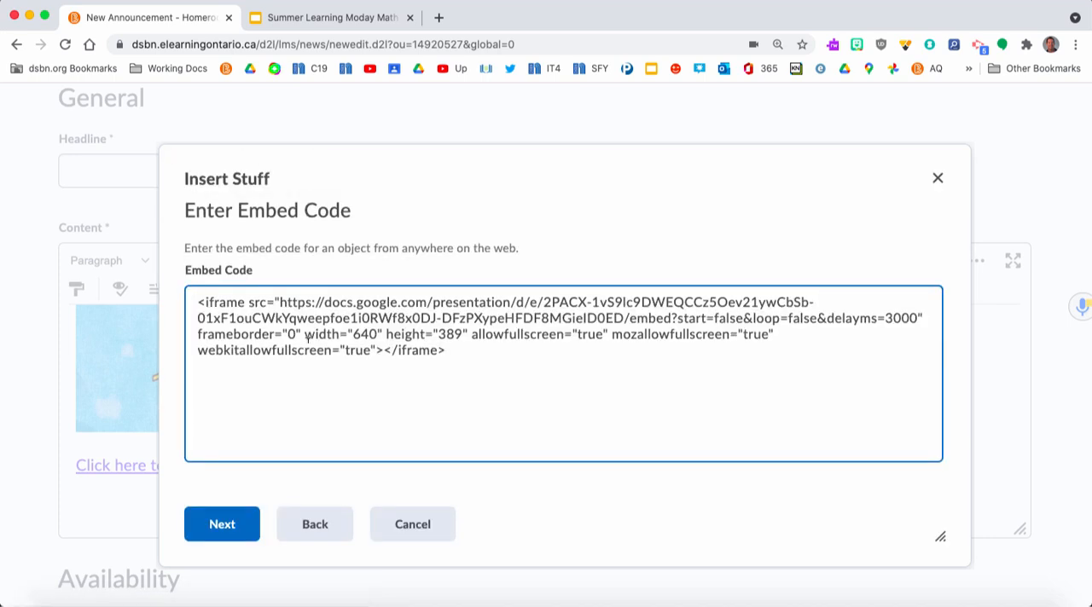
{"action": "left_click", "coordinate": [213, 524]}
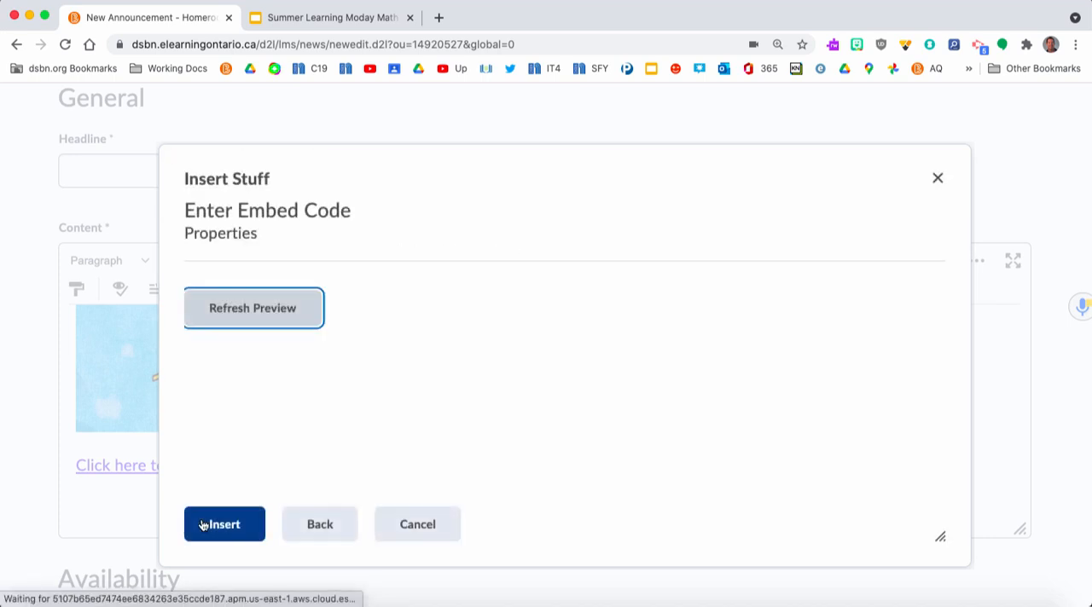
{"action": "left_click", "coordinate": [203, 525]}
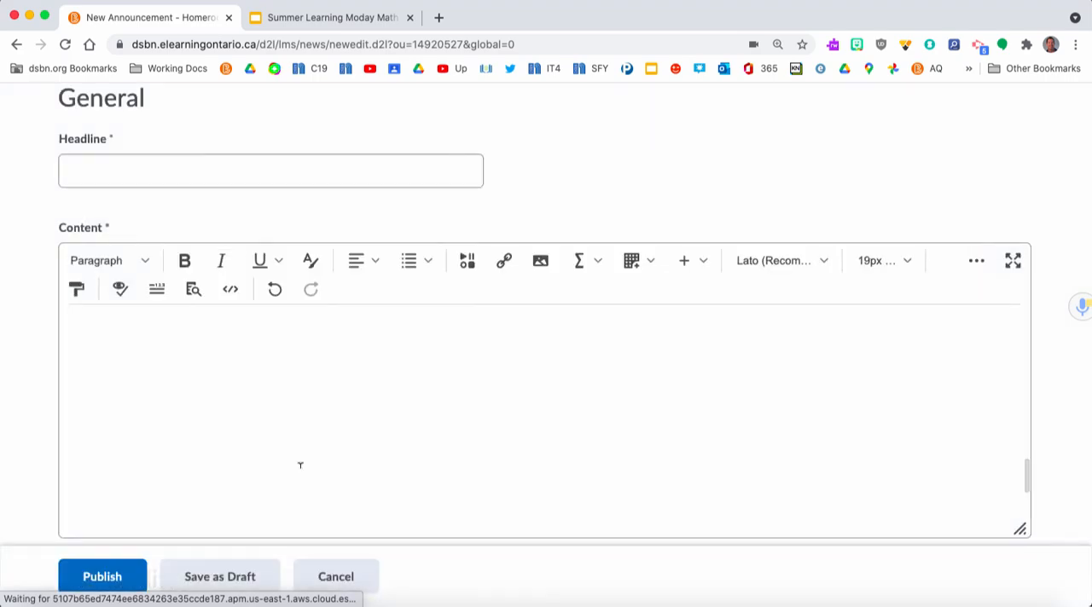
{"action": "scroll", "coordinate": [166, 494], "scroll_direction": "up", "scroll_amount": 5}
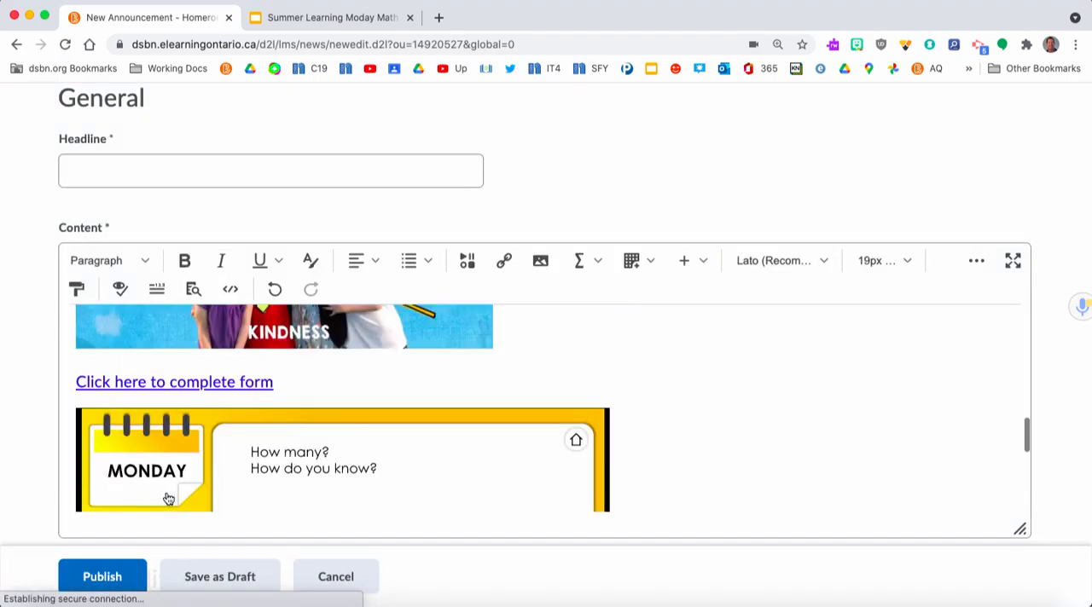
{"action": "scroll", "coordinate": [171, 494], "scroll_direction": "down", "scroll_amount": 3}
{"action": "scroll", "coordinate": [172, 493], "scroll_direction": "down", "scroll_amount": 1}
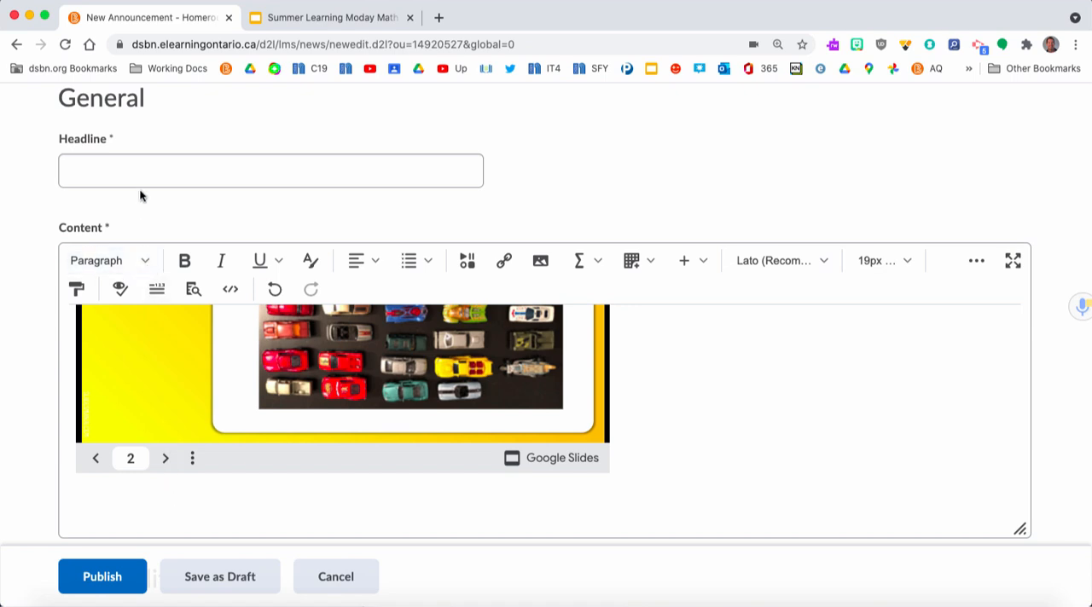
Enter "Media" as the announcement headline and publish the announcement
{"action": "left_click", "coordinate": [132, 159]}
{"action": "type", "text": "Media"}
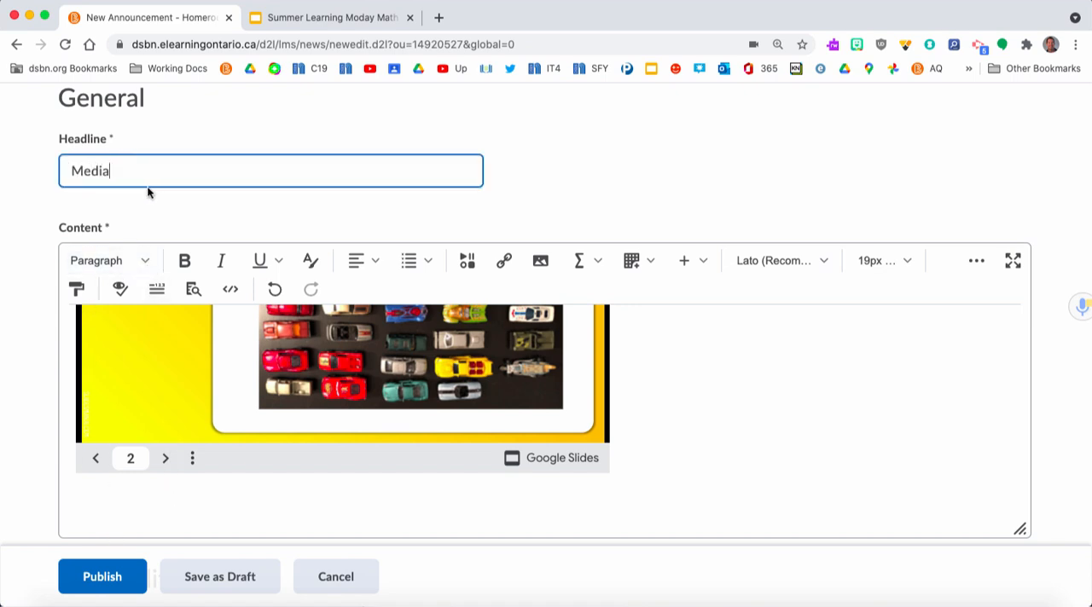
{"action": "left_click", "coordinate": [96, 579]}
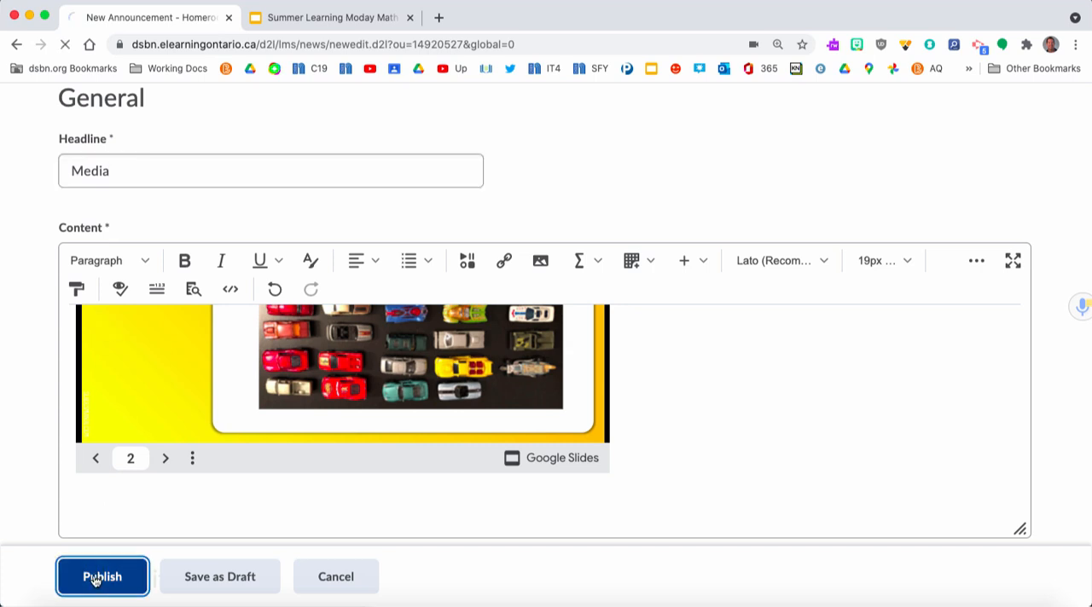